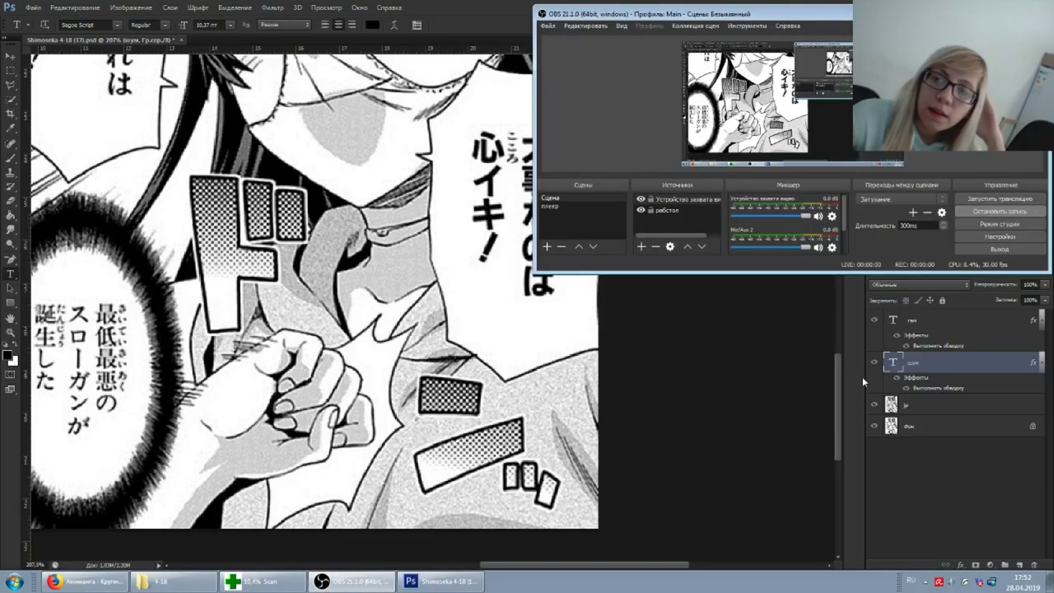
Step: Bring the Photoshop window with the manga page in front of OBS and settle the zoom
left_click(861, 376)
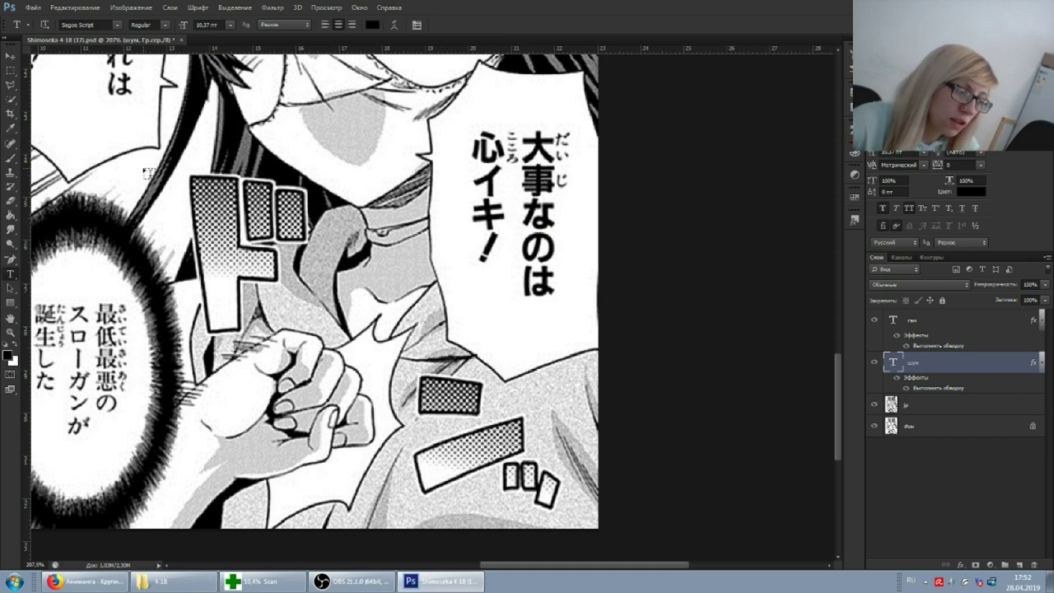
scroll(316, 288, "up", 1)
scroll(298, 284, "down", 1)
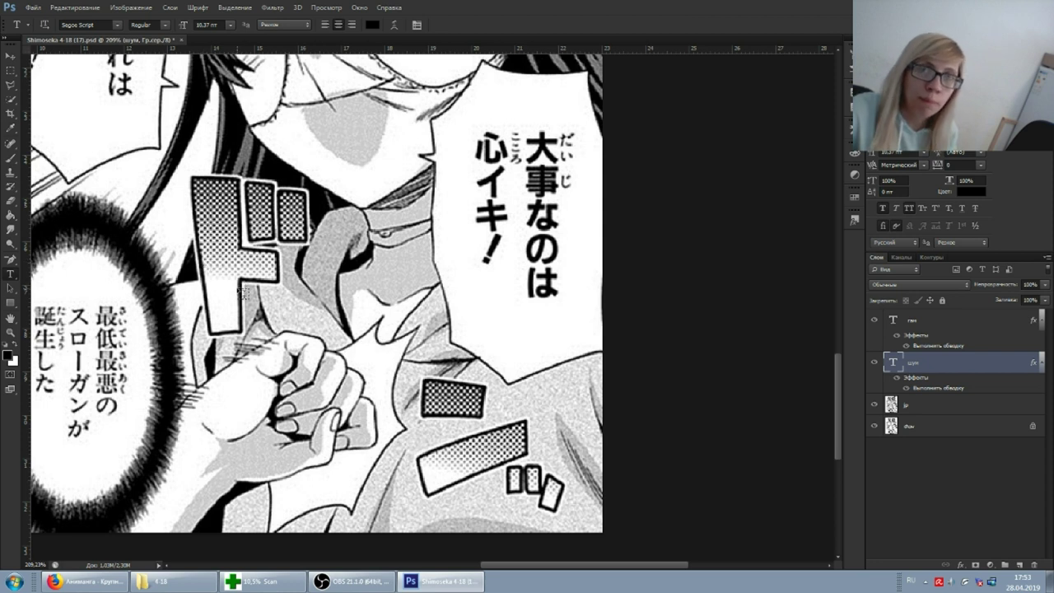
Step: Choose the 'квадратный 2' type preset (47.15 pt, white) from the Tool Preset picker
left_click(14, 26)
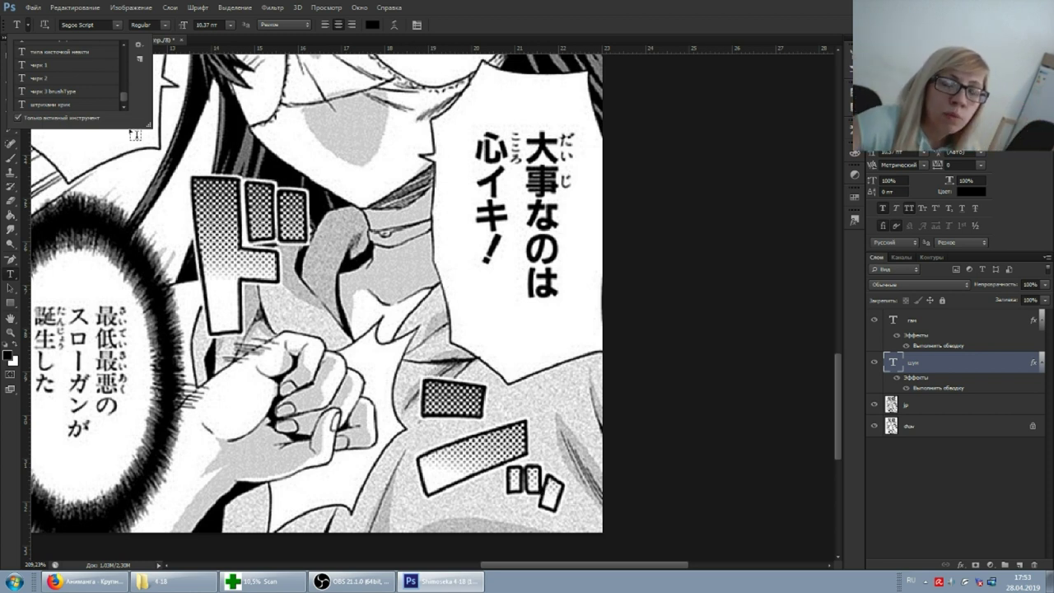
scroll(91, 100, "up", 2)
scroll(82, 95, "up", 2)
scroll(74, 89, "up", 2)
scroll(61, 82, "up", 1)
scroll(61, 81, "up", 2)
scroll(60, 81, "up", 2)
scroll(61, 83, "up", 1)
scroll(61, 82, "up", 2)
scroll(60, 82, "up", 3)
scroll(60, 83, "up", 2)
scroll(58, 82, "down", 1)
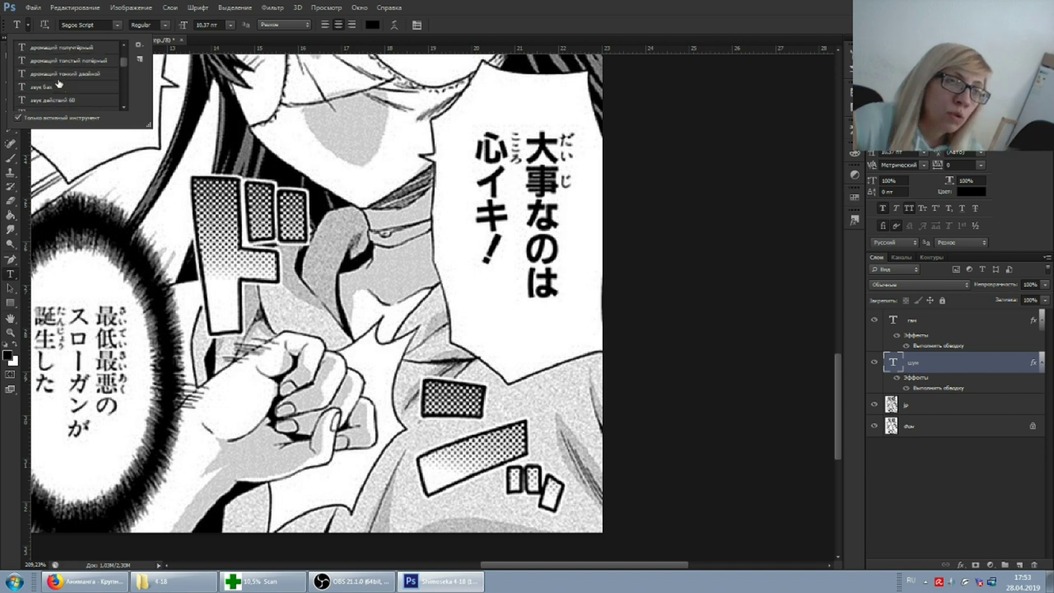
scroll(58, 83, "down", 1)
scroll(56, 85, "down", 1)
scroll(53, 87, "down", 1)
scroll(52, 87, "up", 2)
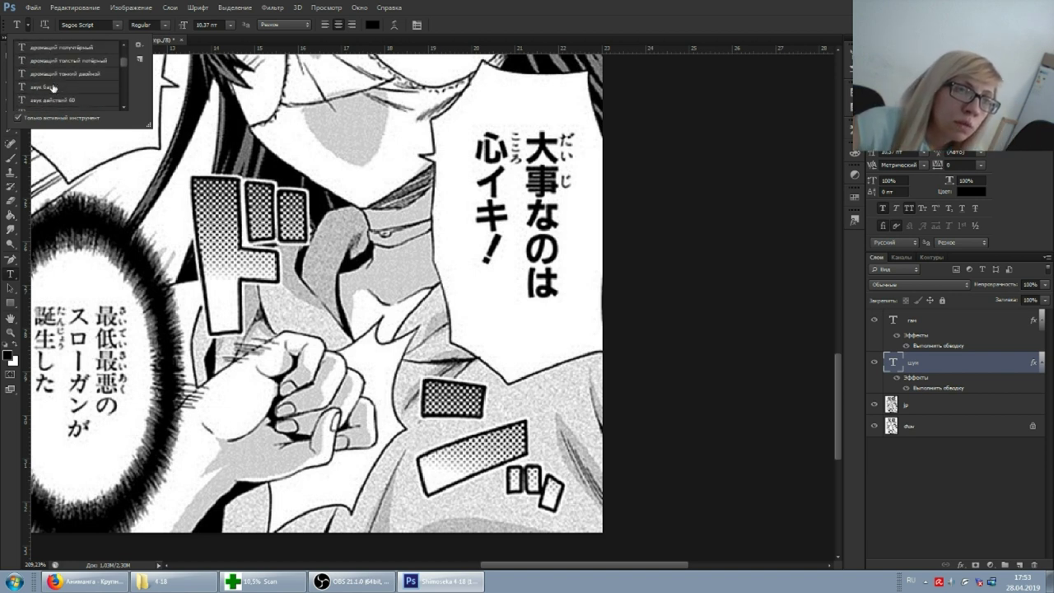
scroll(53, 87, "up", 2)
scroll(52, 87, "up", 1)
scroll(53, 88, "up", 1)
scroll(53, 87, "down", 2)
scroll(53, 87, "down", 2)
scroll(52, 88, "down", 1)
scroll(51, 89, "down", 2)
scroll(52, 90, "up", 2)
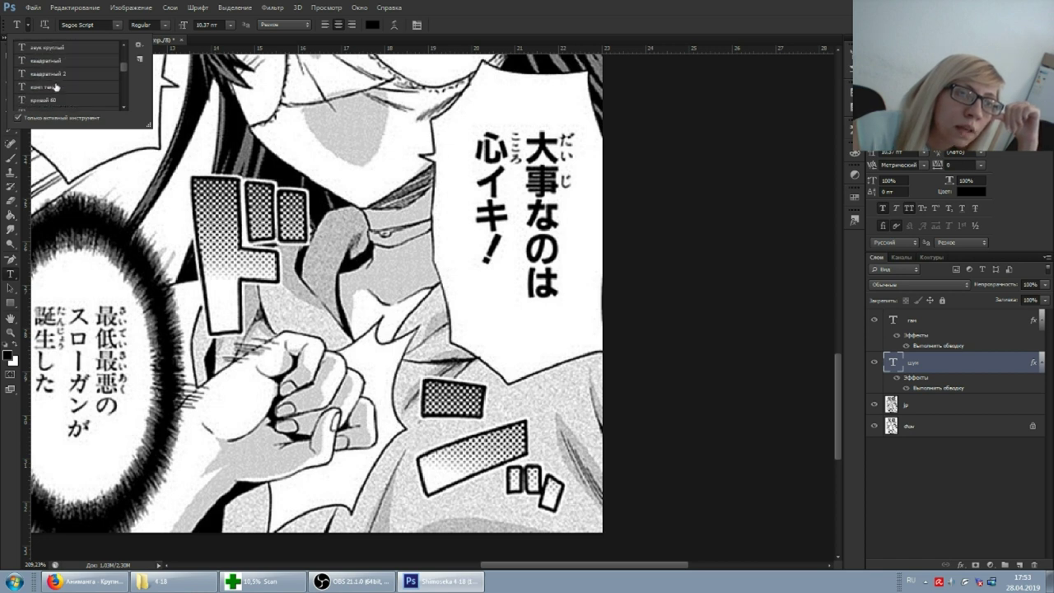
left_click(53, 61)
left_click(48, 73)
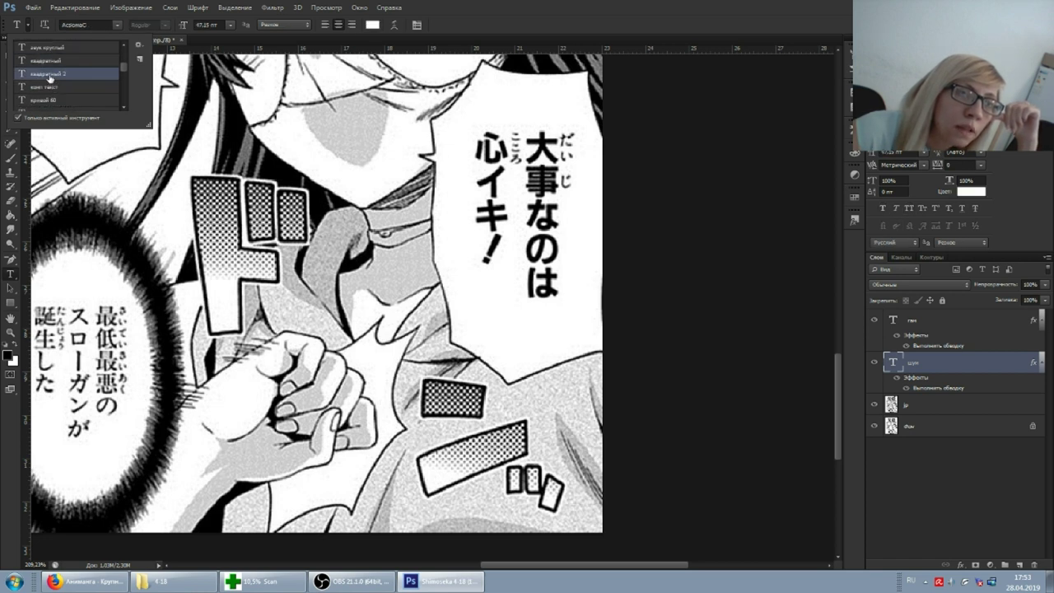
Step: Type white 'БА' on a new text layer and place it right beside the ド sound effect
left_click(412, 298)
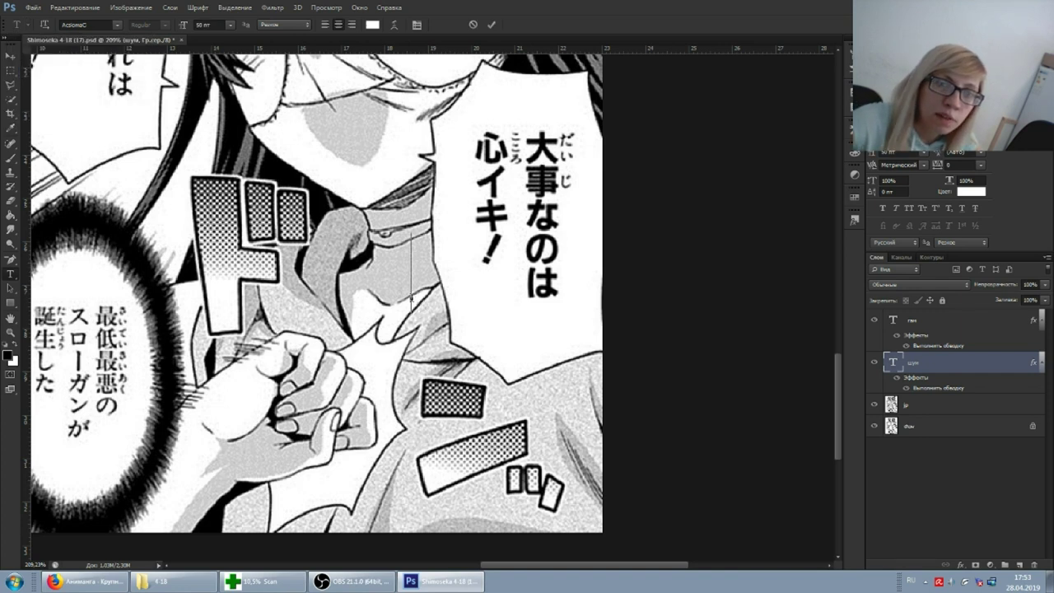
type("БА")
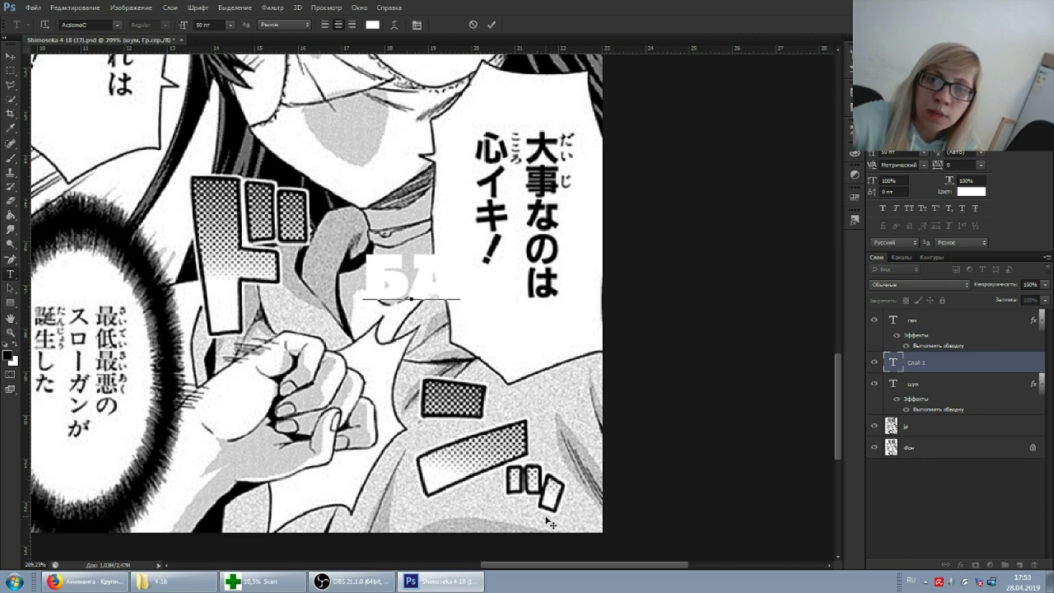
left_click_drag(367, 220, 317, 229)
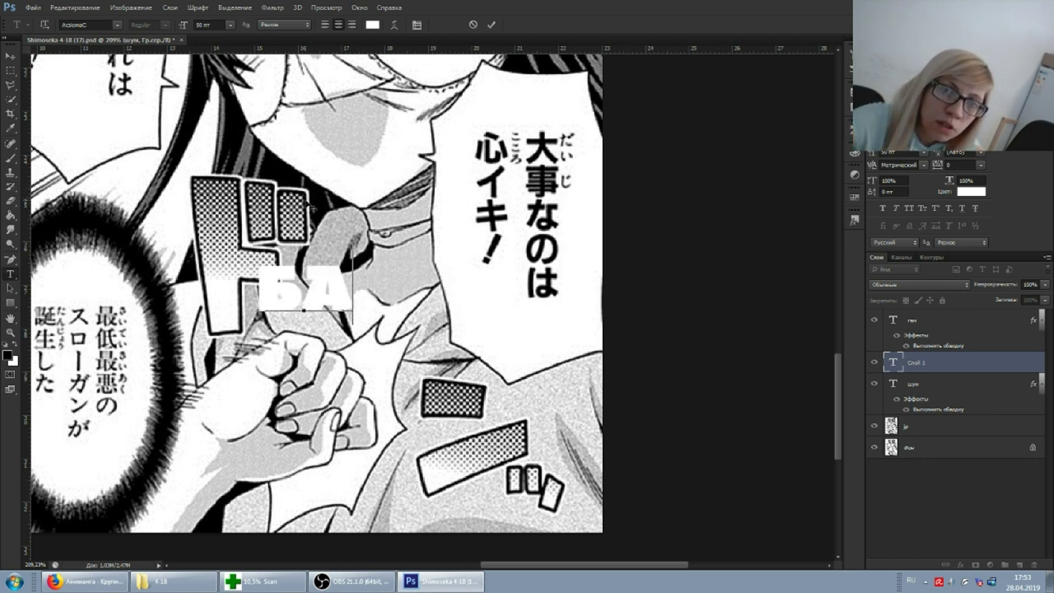
left_click(963, 366)
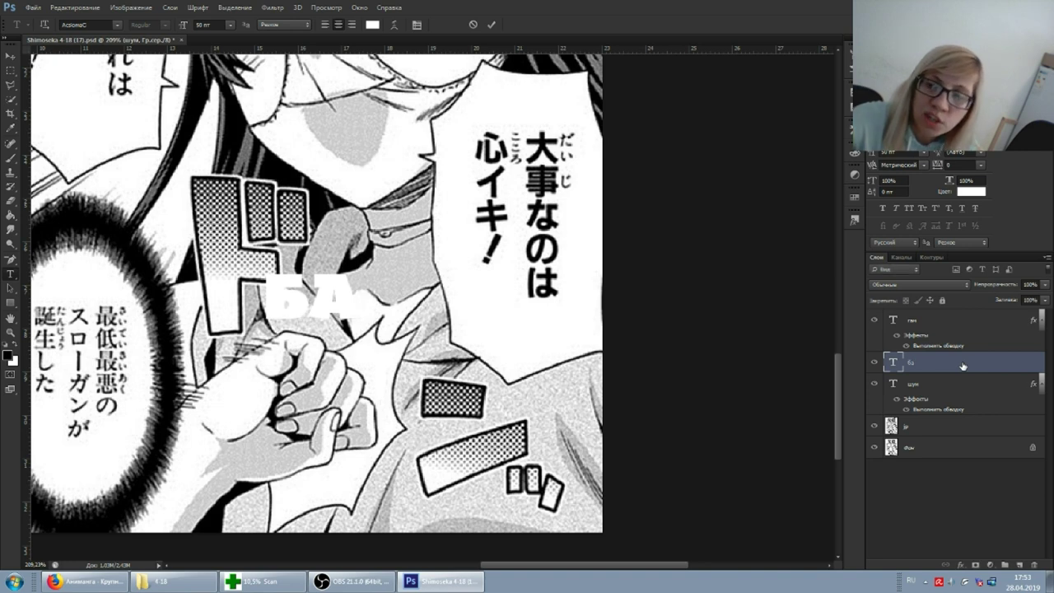
double_click(962, 370)
Step: Enable Stroke, Outer Glow and Pattern Overlay on БА and pick a dot pattern
left_click(650, 271)
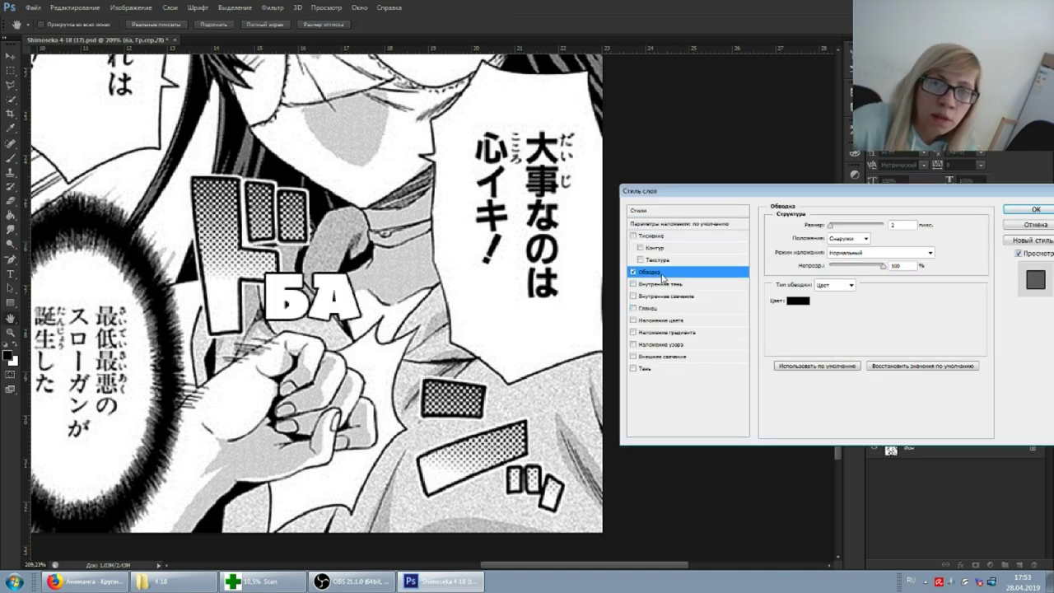
left_click(663, 356)
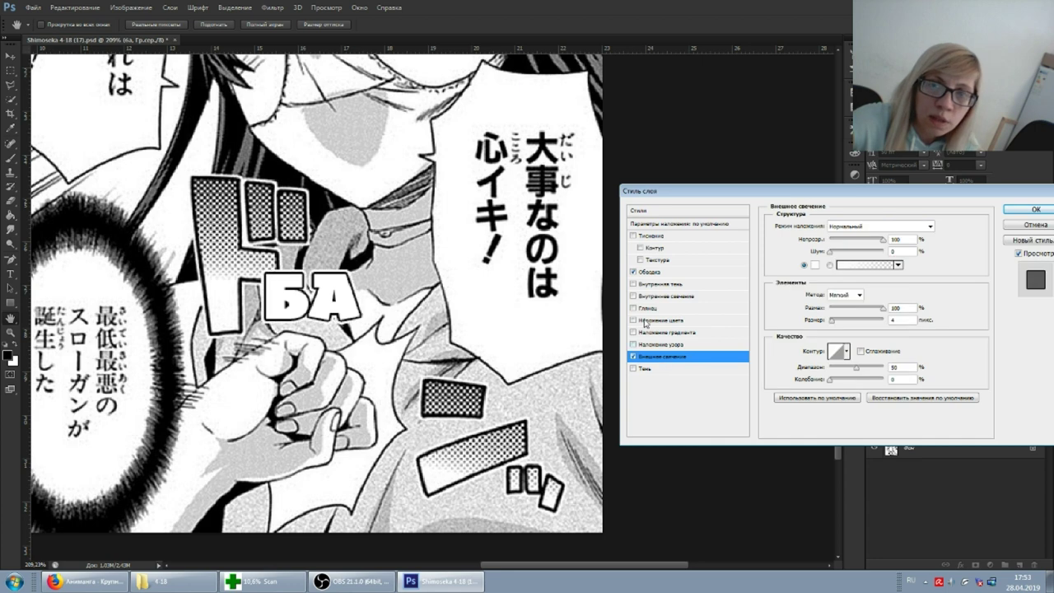
left_click(646, 344)
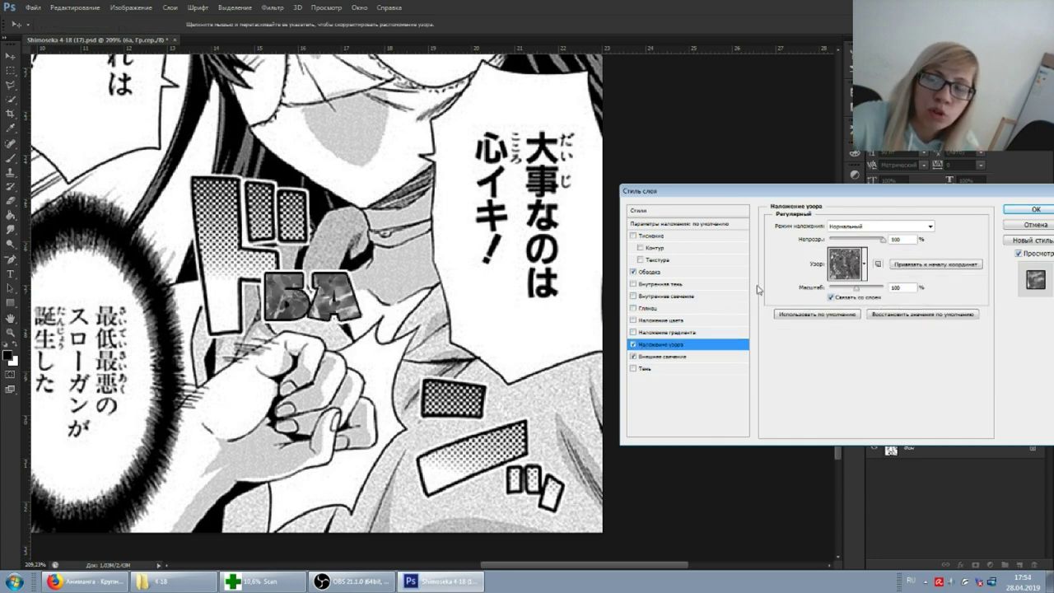
left_click(848, 265)
scroll(839, 309, "down", 2)
scroll(841, 317, "down", 2)
scroll(844, 328, "down", 2)
scroll(847, 337, "down", 2)
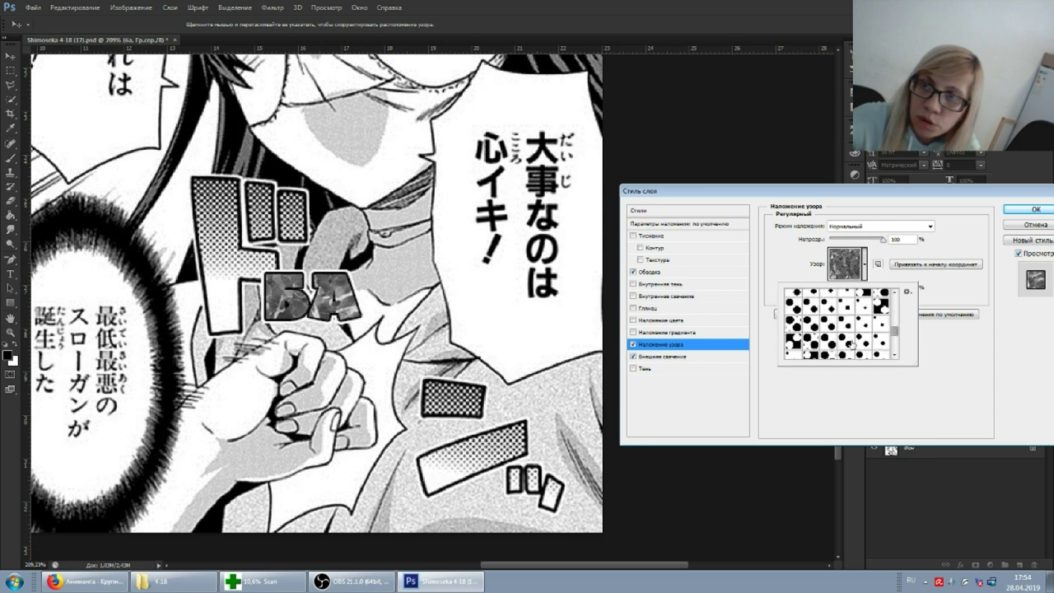
left_click(849, 344)
Step: Try several dot patterns, settle on a large-dot pattern and shrink its scale
scroll(845, 345, "down", 1)
scroll(846, 339, "down", 1)
left_click(846, 331)
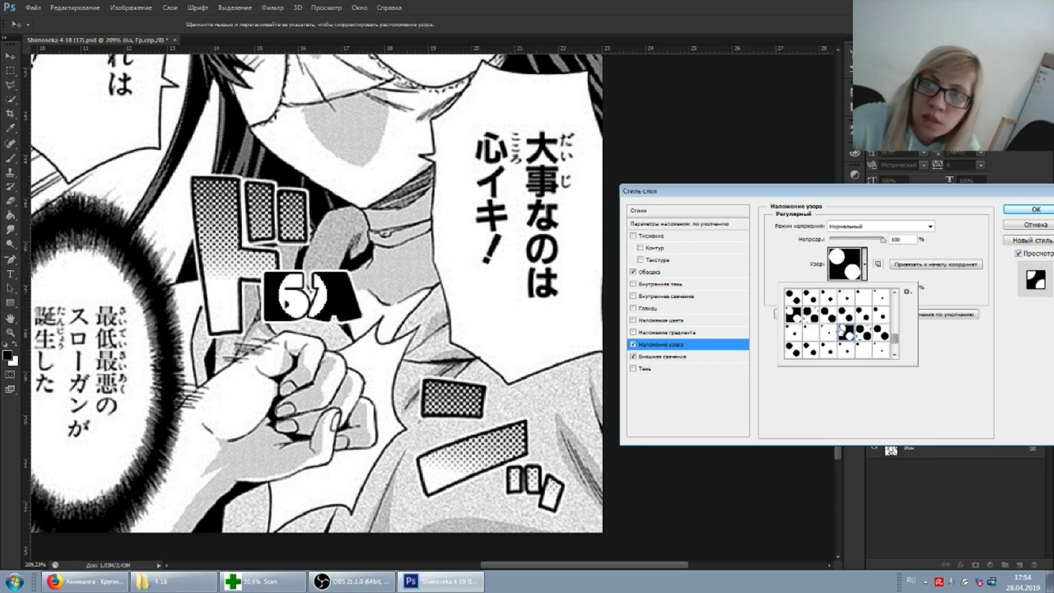
left_click(844, 313)
left_click(829, 314)
left_click(864, 315)
left_click(845, 316)
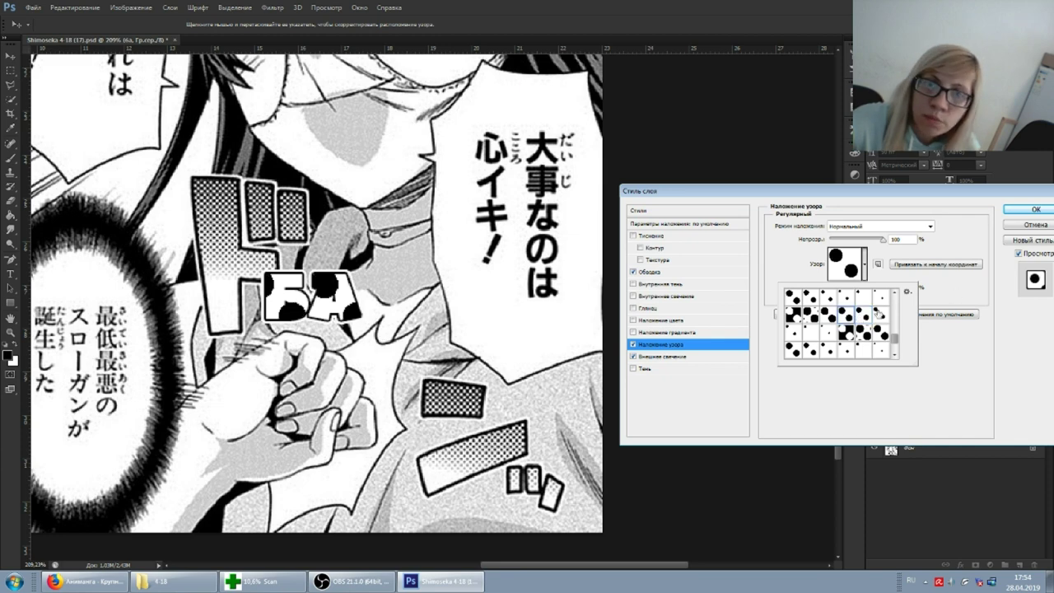
left_click(960, 296)
left_click_drag(845, 292, 833, 292)
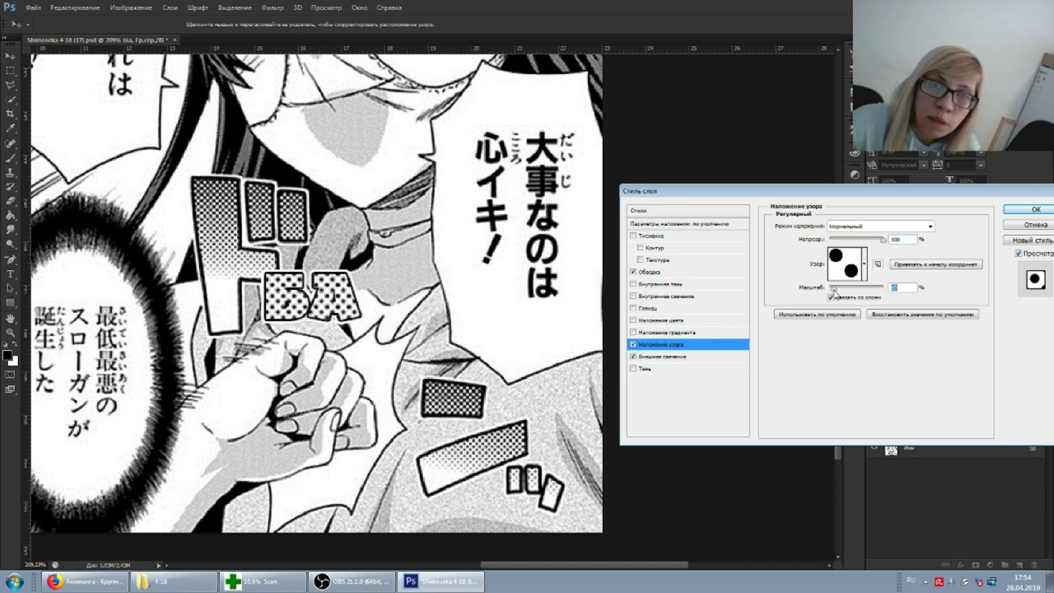
left_click_drag(833, 291, 836, 291)
Step: Swap to another large-dot pattern and make its dots finer
left_click(839, 278)
left_click(829, 316)
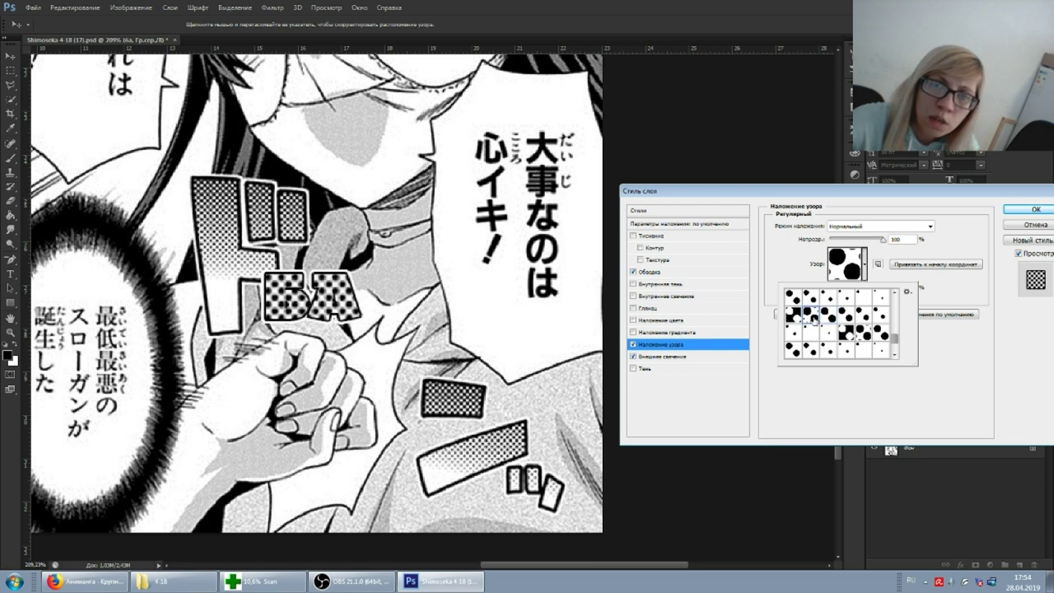
left_click(795, 315)
scroll(821, 325, "down", 1)
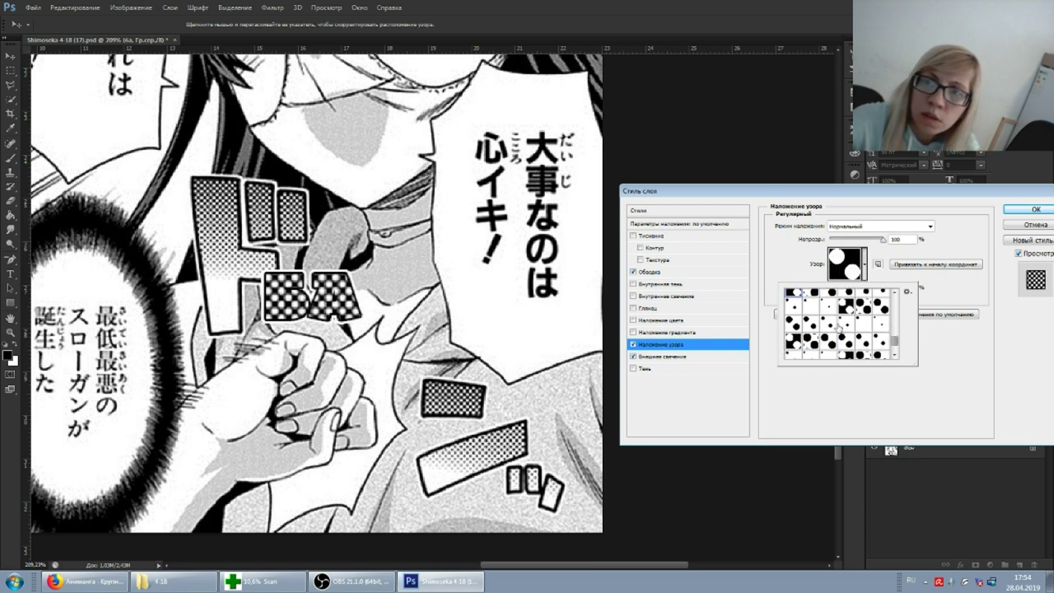
left_click(829, 346)
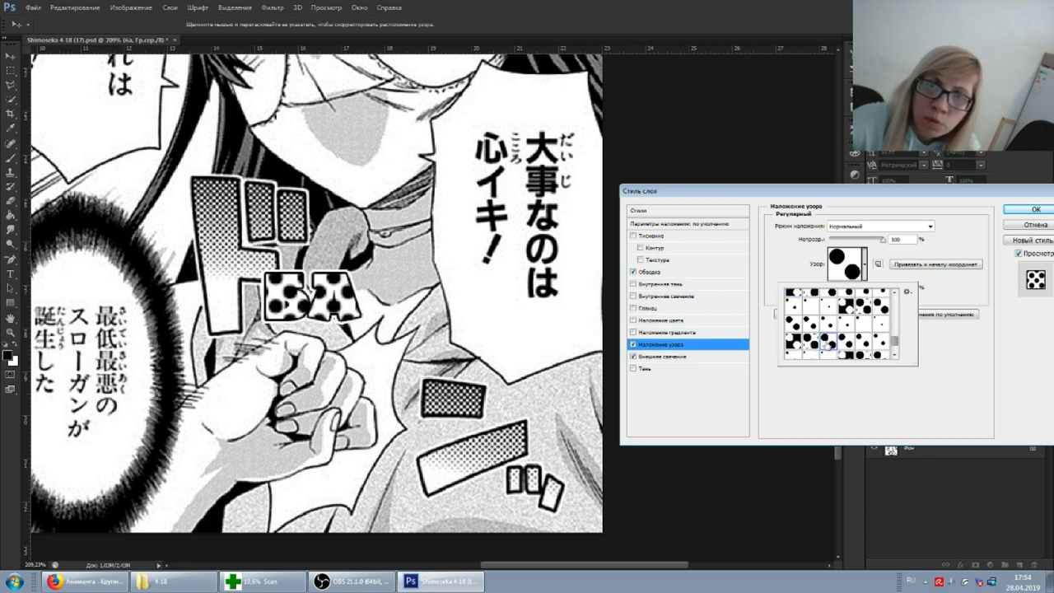
left_click(934, 295)
left_click_drag(832, 288, 826, 288)
Step: Switch to a fine grey pattern, fine-tune its scale, and add a Gradient Overlay
left_click(855, 270)
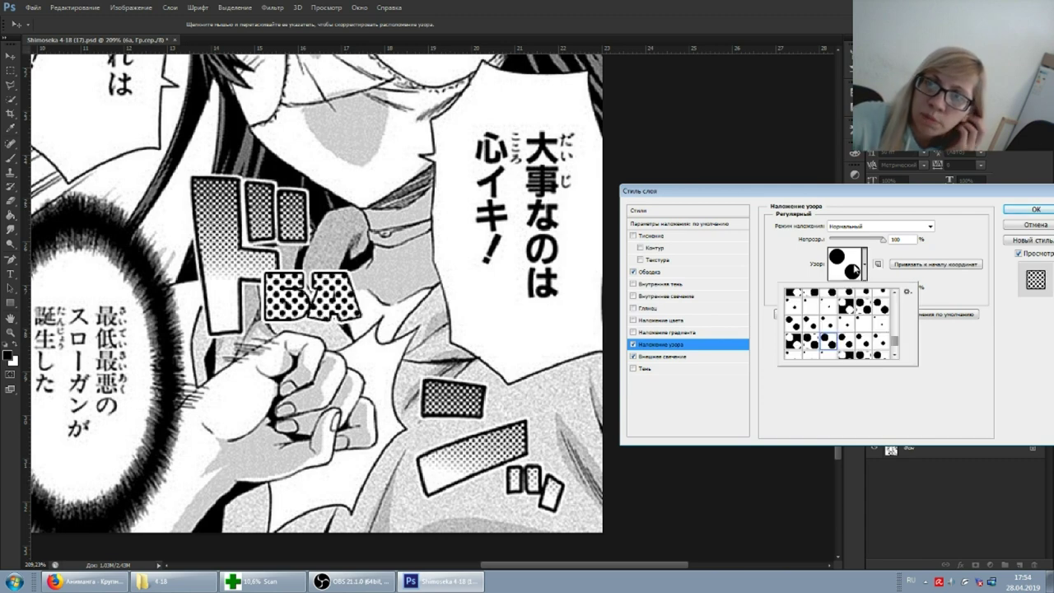
left_click(814, 340)
scroll(838, 335, "down", 1)
left_click(879, 297)
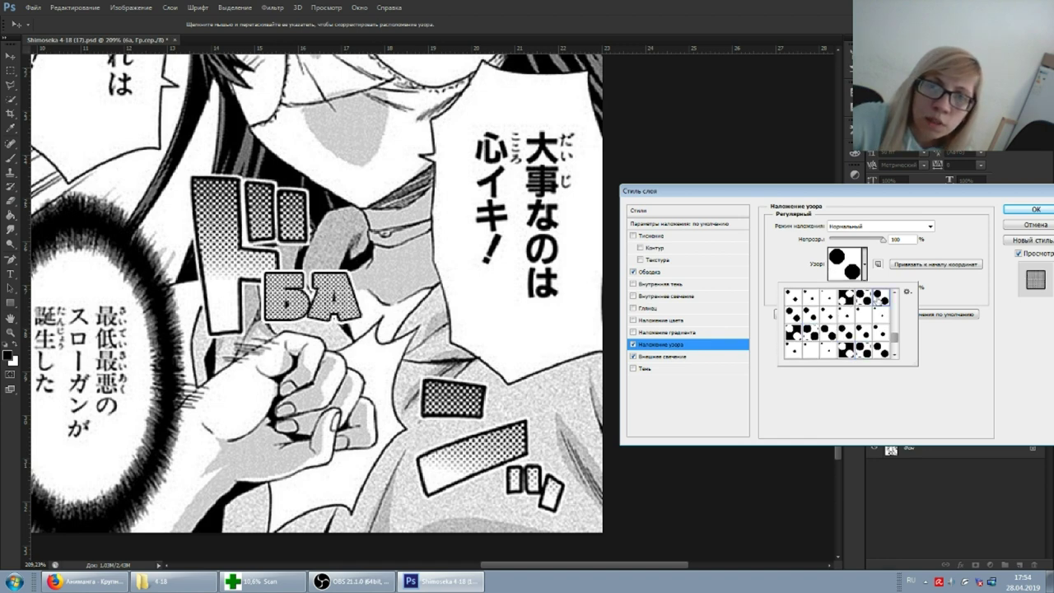
left_click(864, 300)
left_click(937, 301)
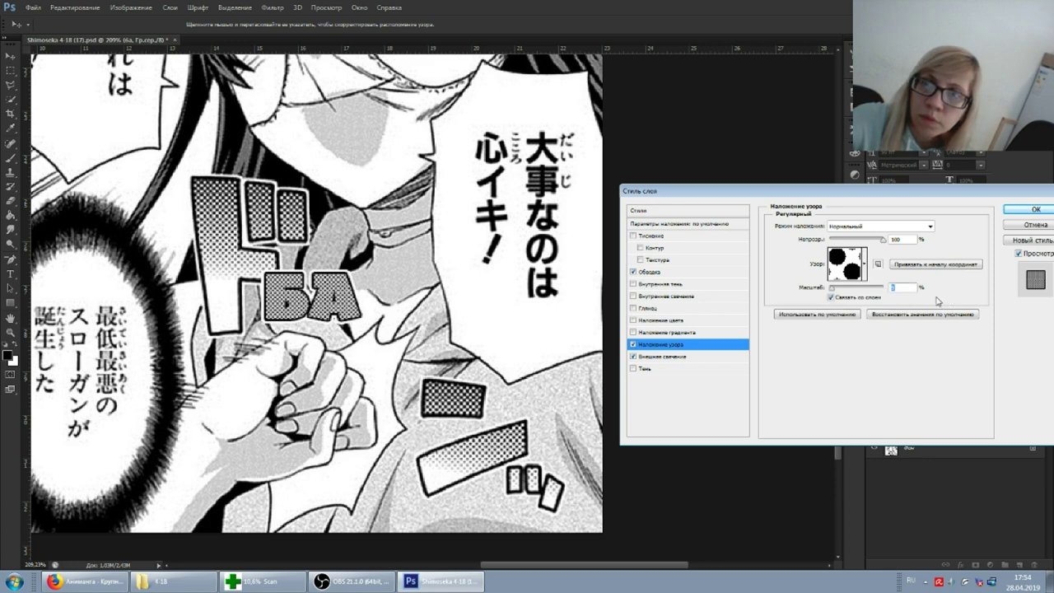
left_click_drag(833, 293, 832, 294)
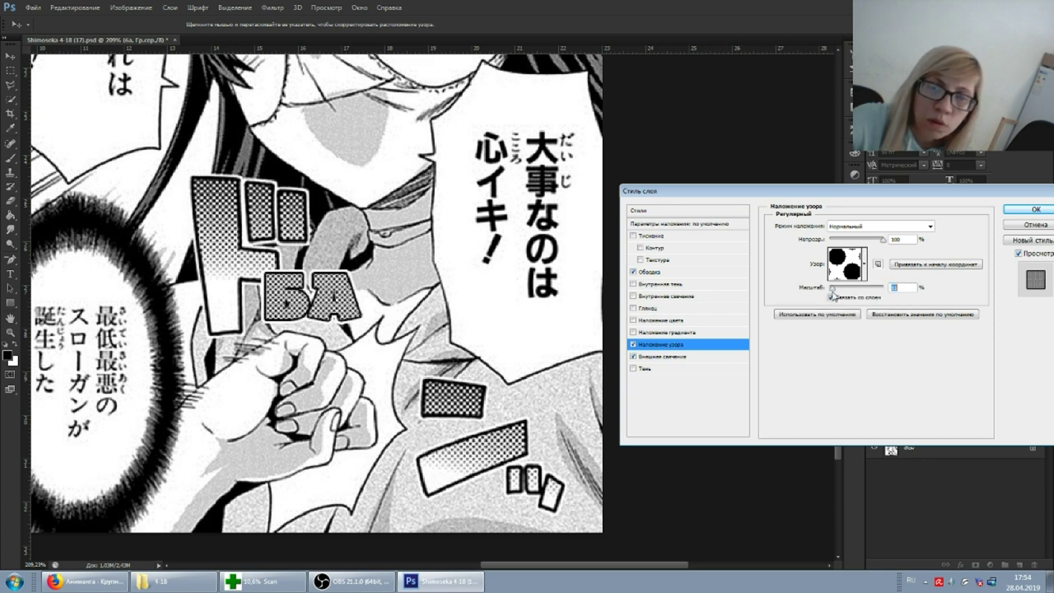
left_click_drag(831, 294, 835, 295)
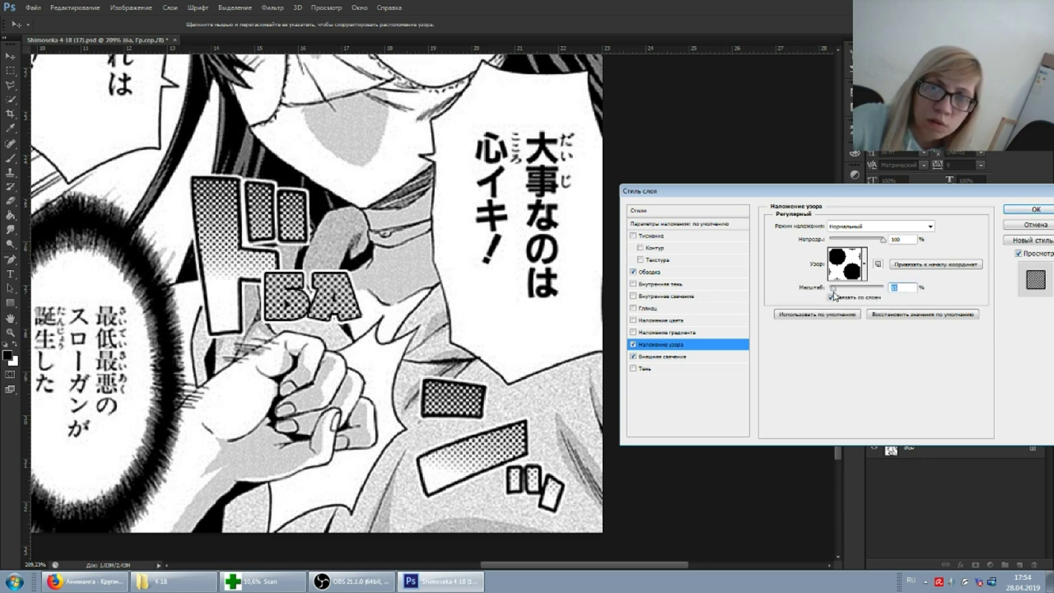
key("Up")
key("Up")
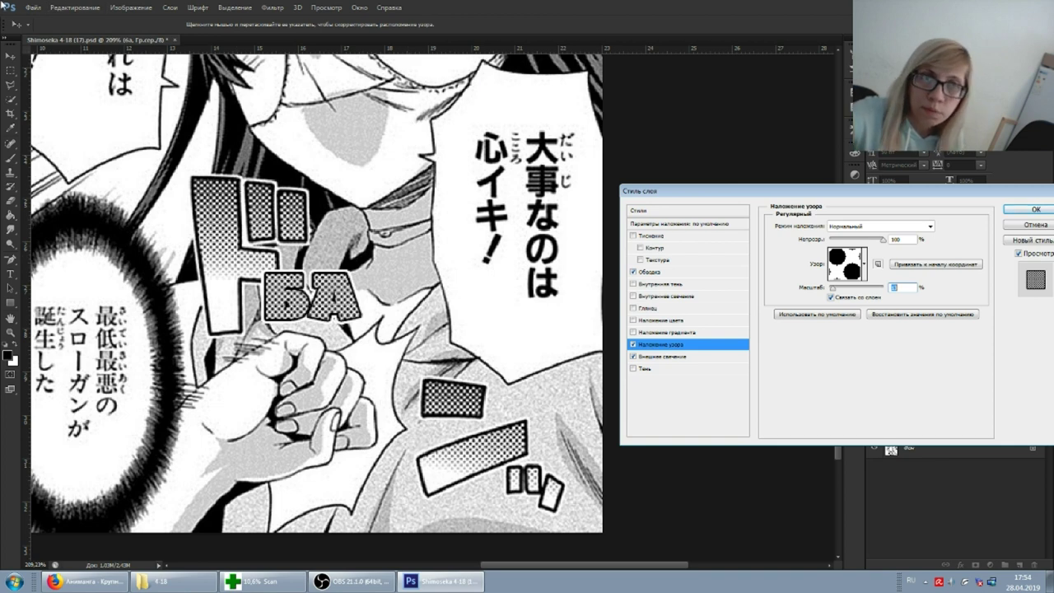
left_click(664, 333)
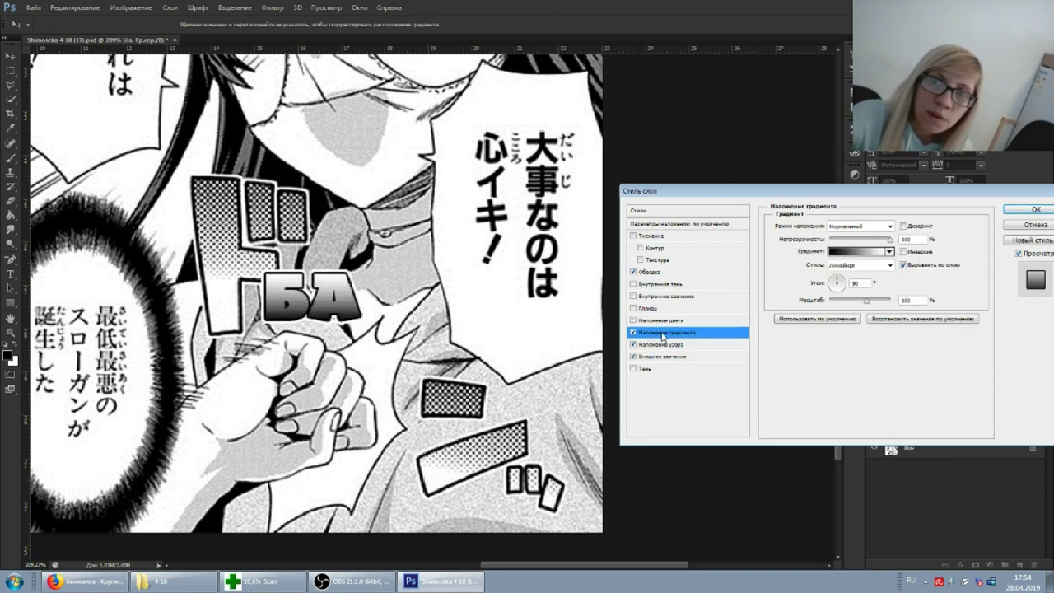
Step: Reverse the overlay gradient and set its left colour stop to white
left_click(906, 239)
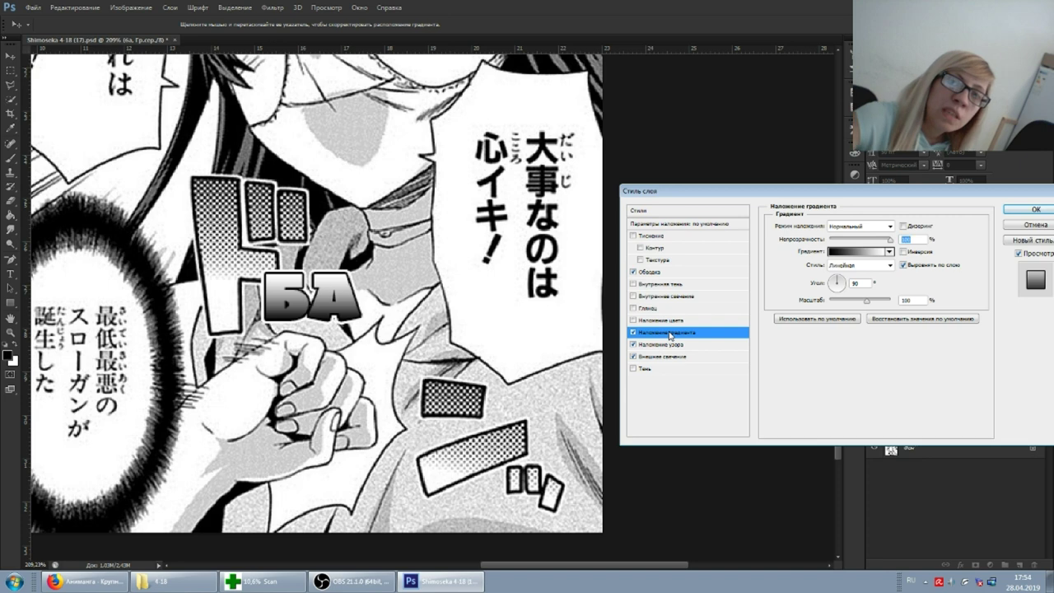
left_click(903, 251)
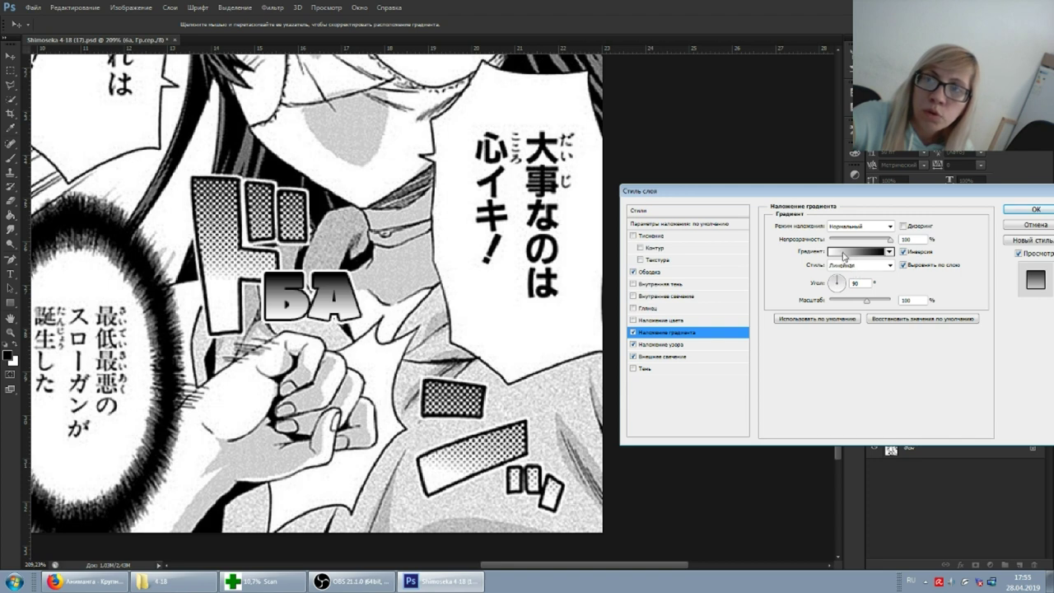
left_click(846, 253)
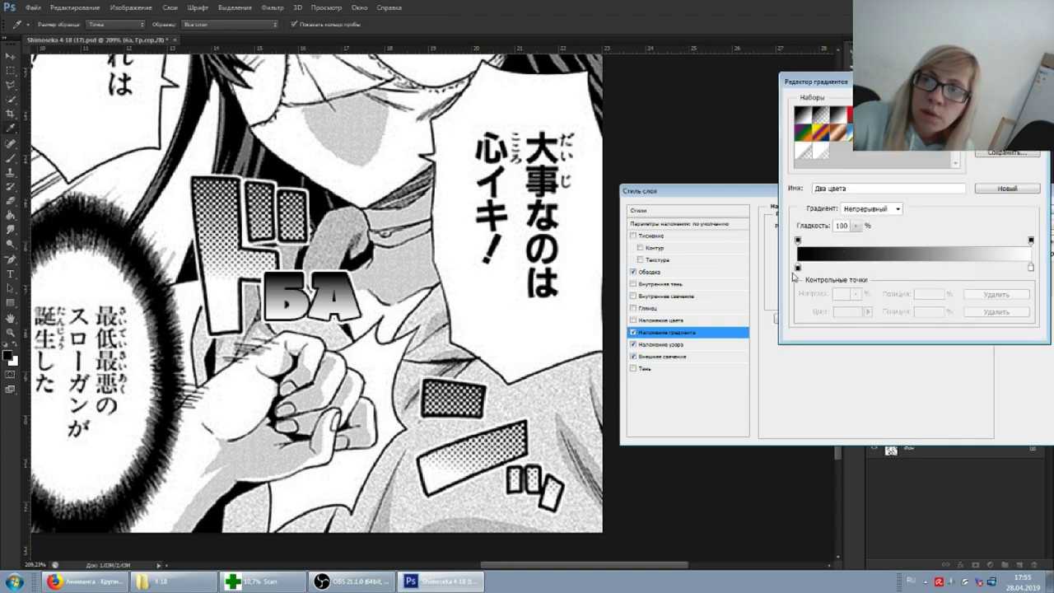
left_click(797, 269)
left_click(848, 312)
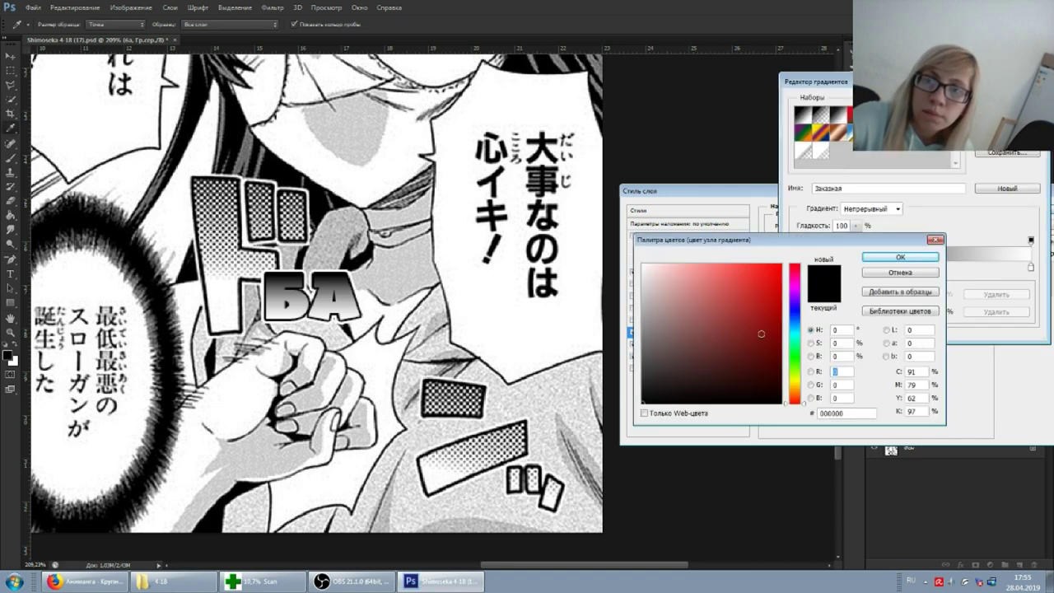
left_click(547, 201)
left_click(931, 257)
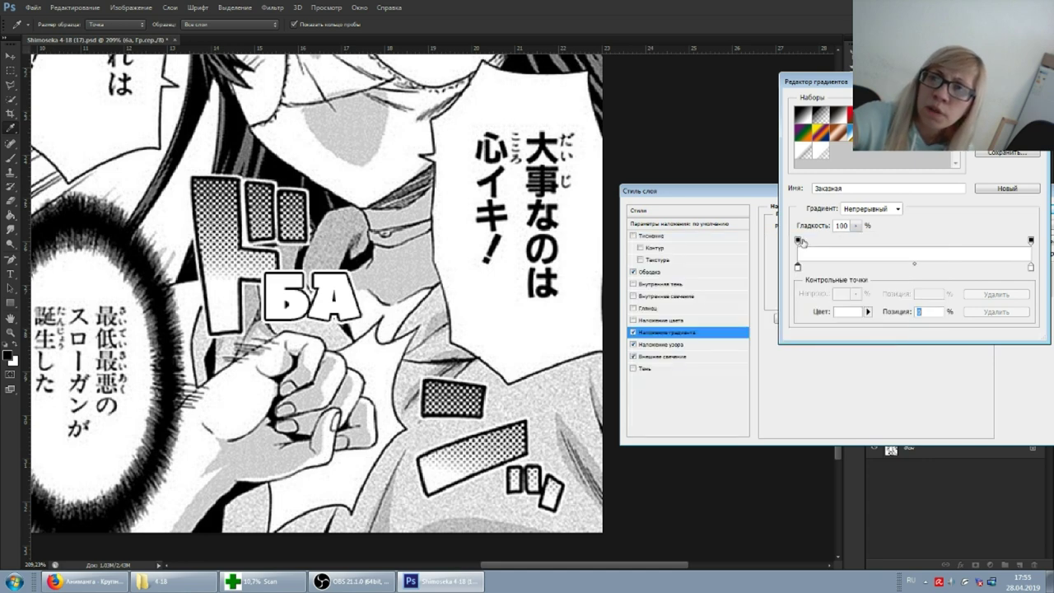
Step: Set the left opacity stop to 0% and add a new opacity stop at 42%
left_click(797, 241)
type("0")
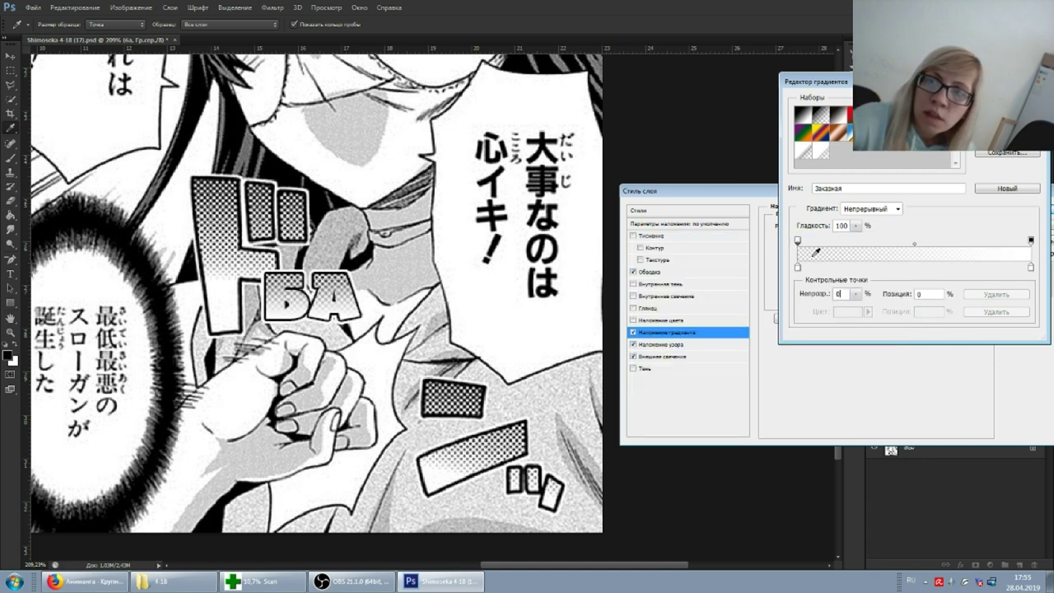
left_click(913, 245)
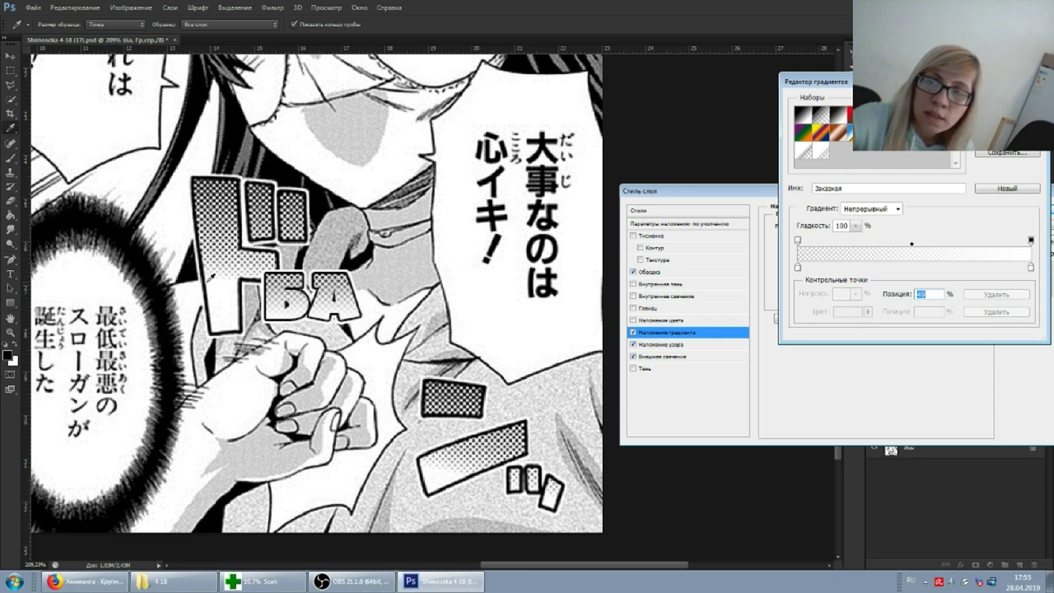
left_click(874, 239)
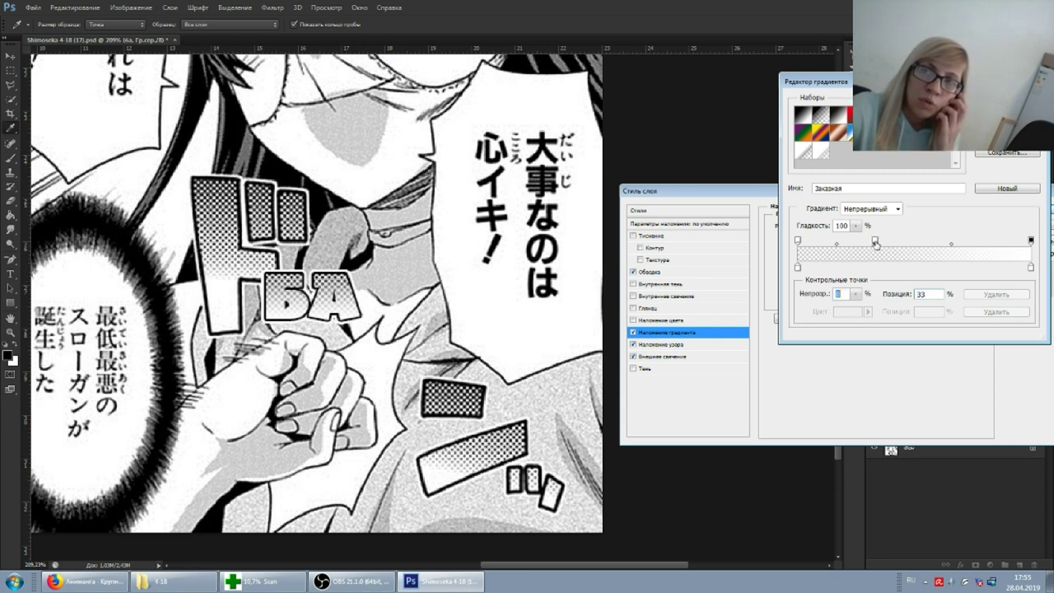
mouse_move(876, 249)
left_mouse_down()
mouse_move(896, 246)
mouse_move(853, 247)
left_mouse_up()
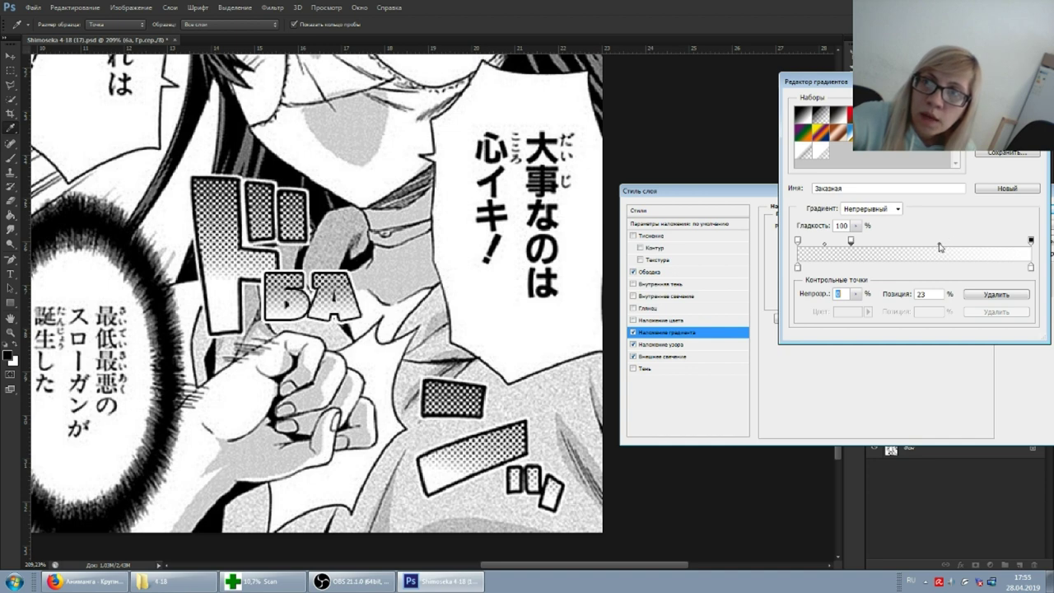
left_click(939, 248)
Step: Shift the gradient midpoint and try, then remove, a transparent 80% opacity stop
left_click_drag(924, 82, 895, 193)
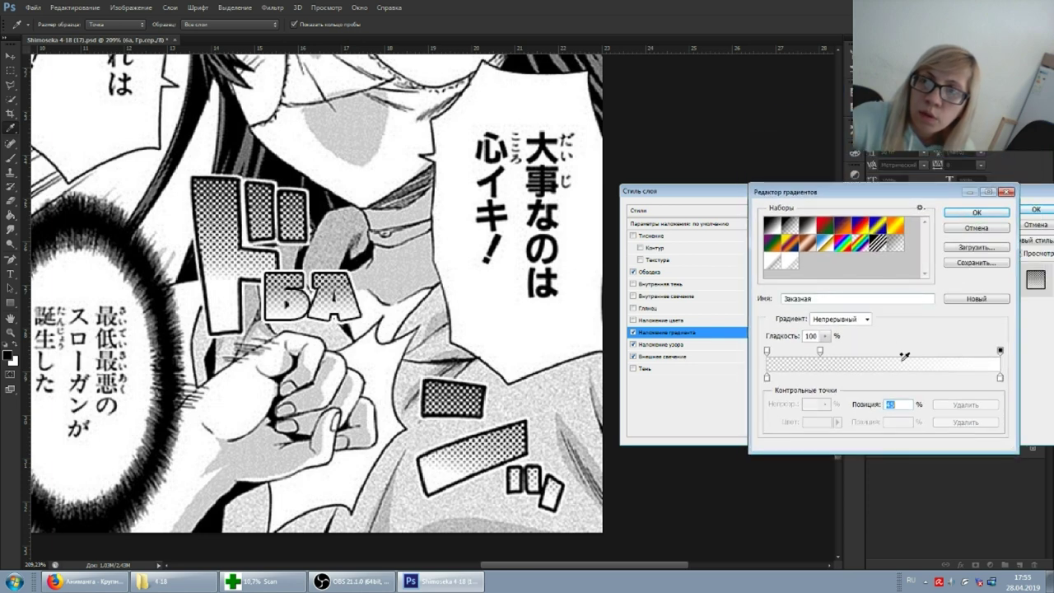
left_click_drag(903, 359, 874, 359)
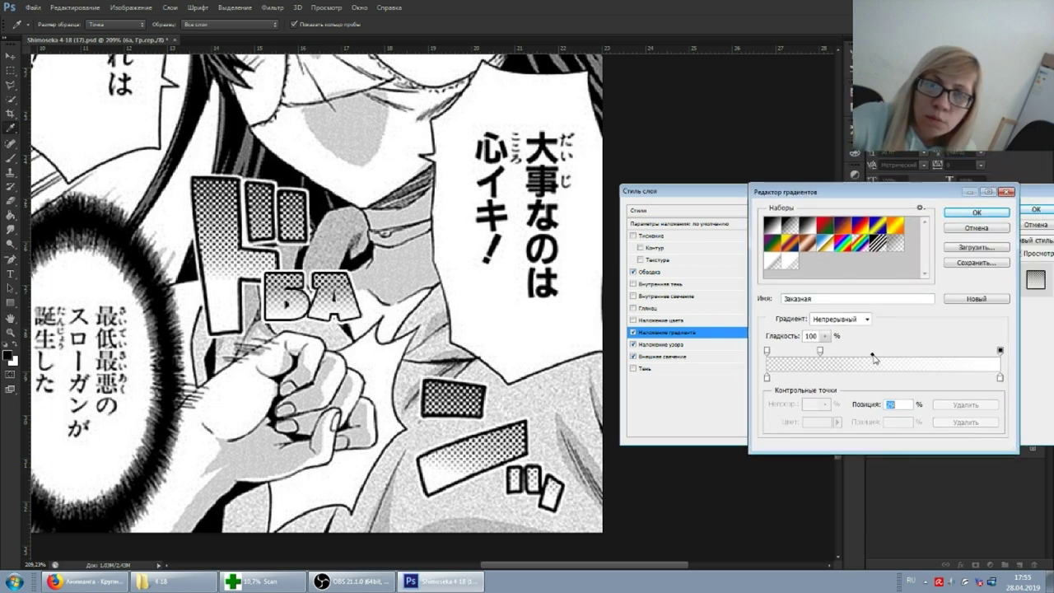
left_click_drag(869, 354, 955, 355)
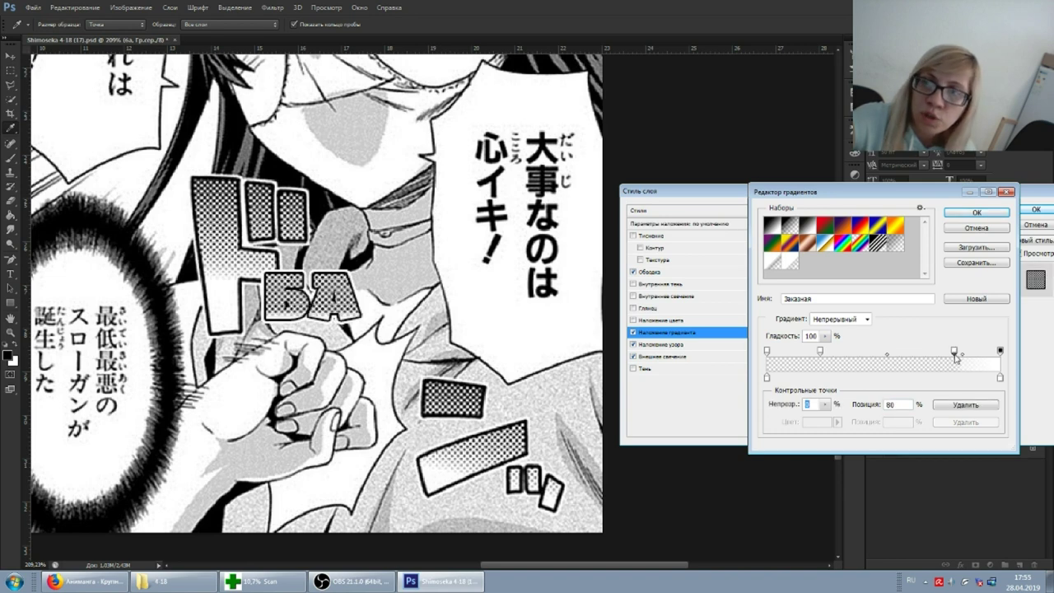
left_click_drag(953, 352, 953, 366)
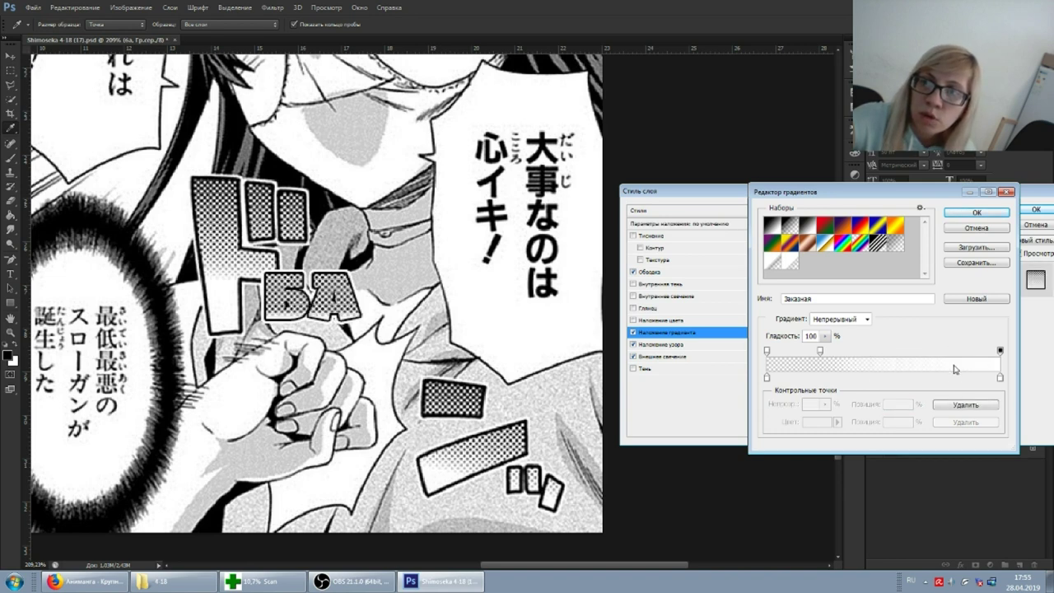
left_click(819, 351)
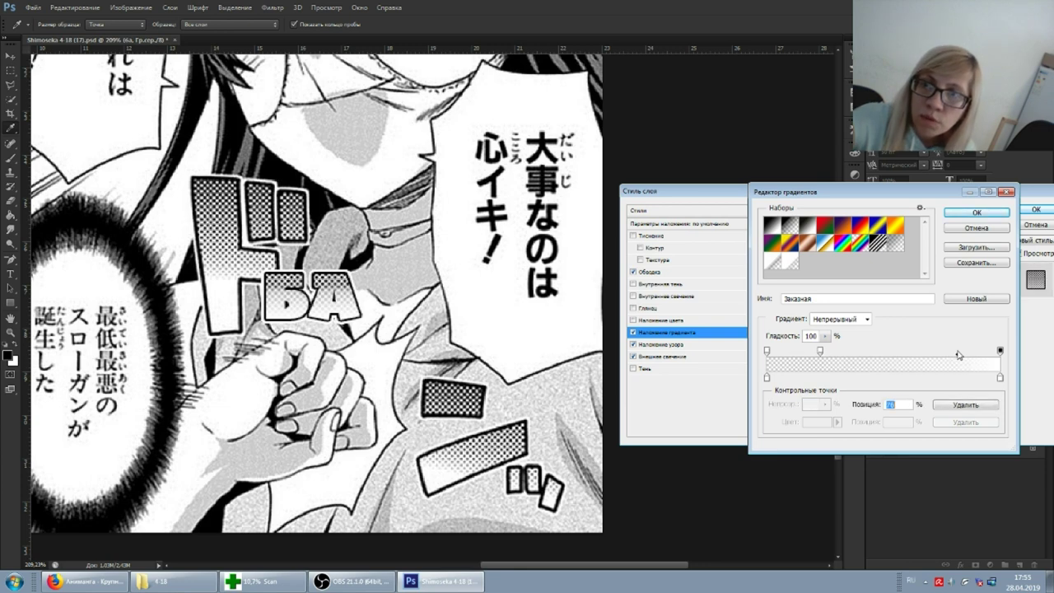
left_click_drag(910, 353, 960, 354)
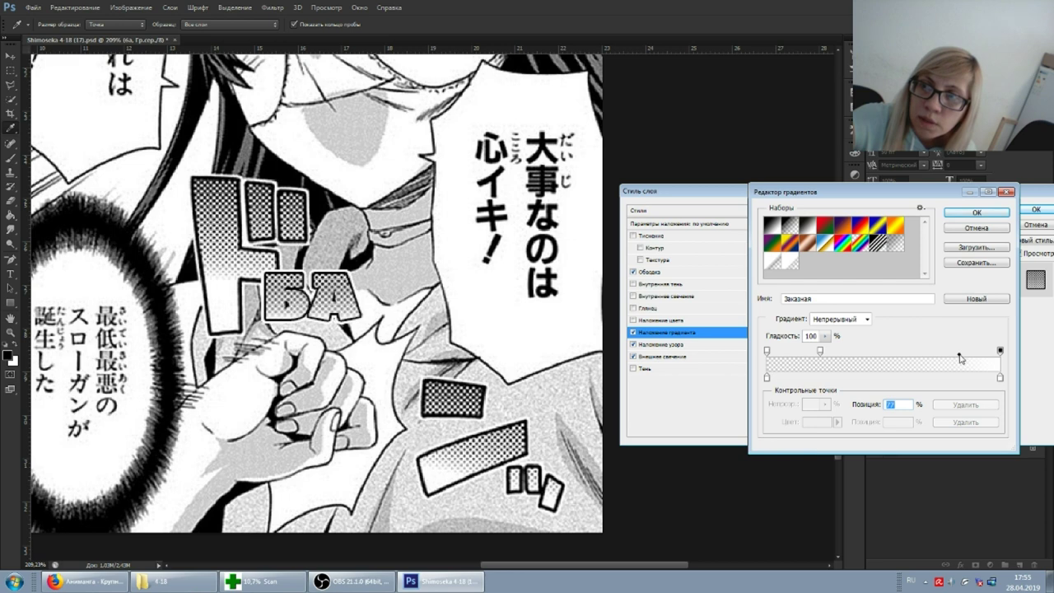
Step: Place the opacity stop at 47% and the midpoint at 22%, then confirm the gradient
left_click_drag(929, 357, 849, 356)
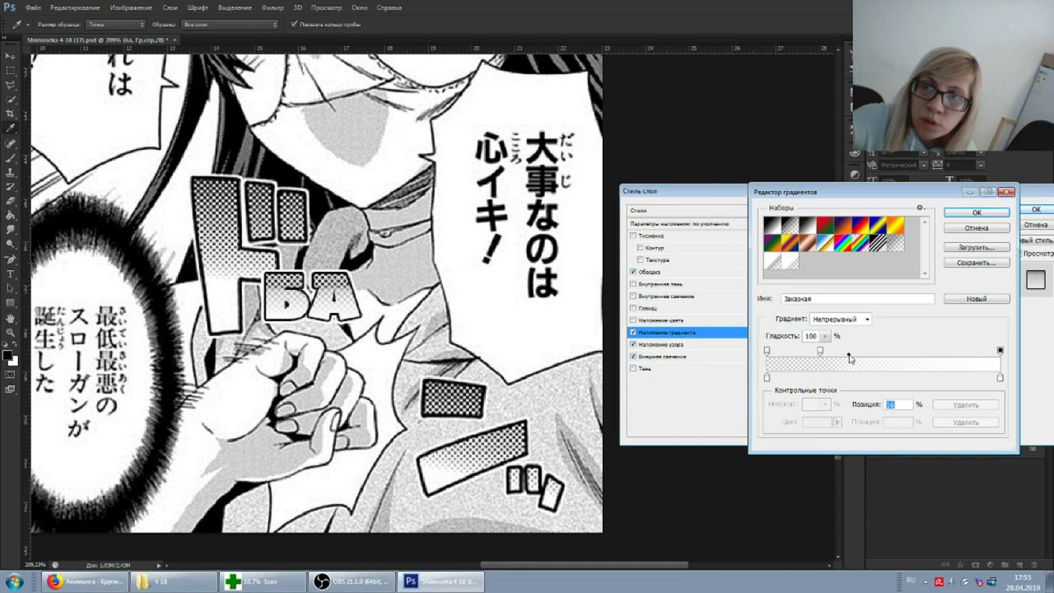
left_click_drag(849, 357, 903, 355)
left_click_drag(830, 353, 877, 352)
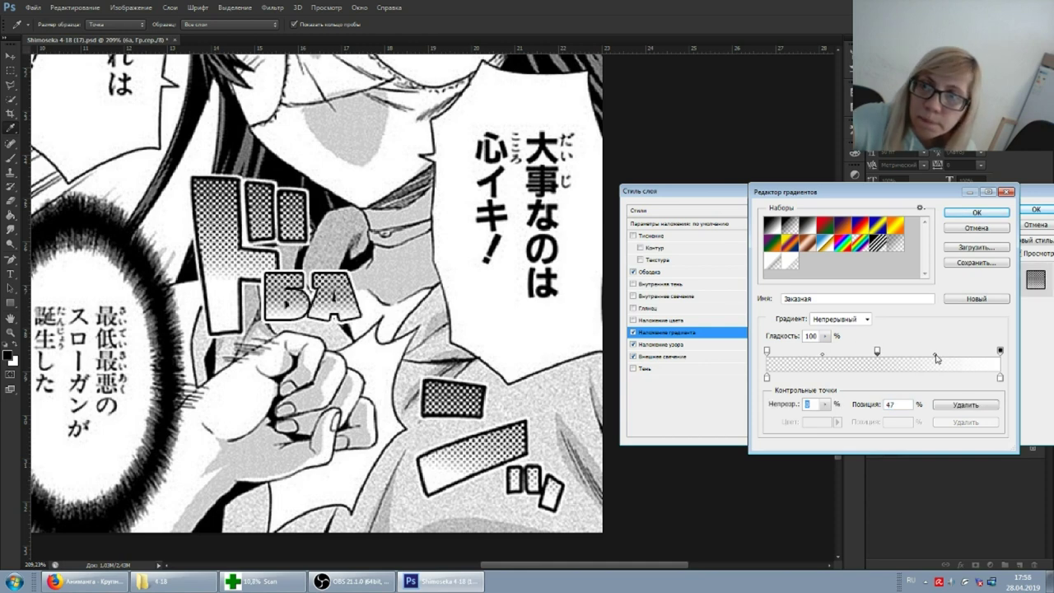
left_click_drag(936, 357, 905, 356)
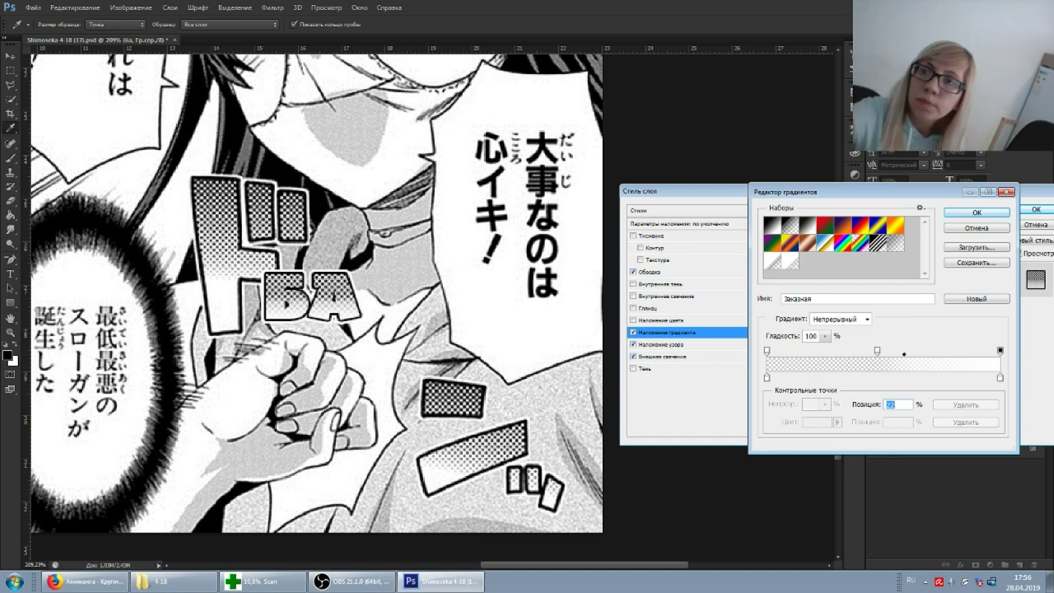
left_click(980, 213)
Step: Apply the layer style and move БА so it overlaps the ド characters
left_click(1012, 213)
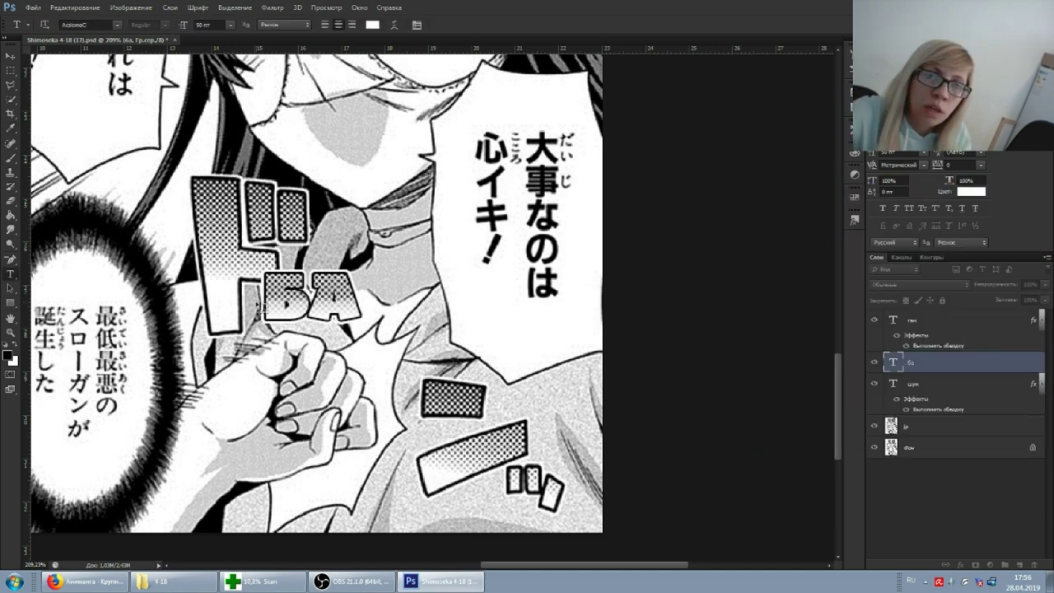
mouse_move(346, 241)
left_mouse_down()
mouse_move(268, 241)
mouse_move(268, 129)
mouse_move(278, 149)
left_mouse_up()
left_click(280, 257)
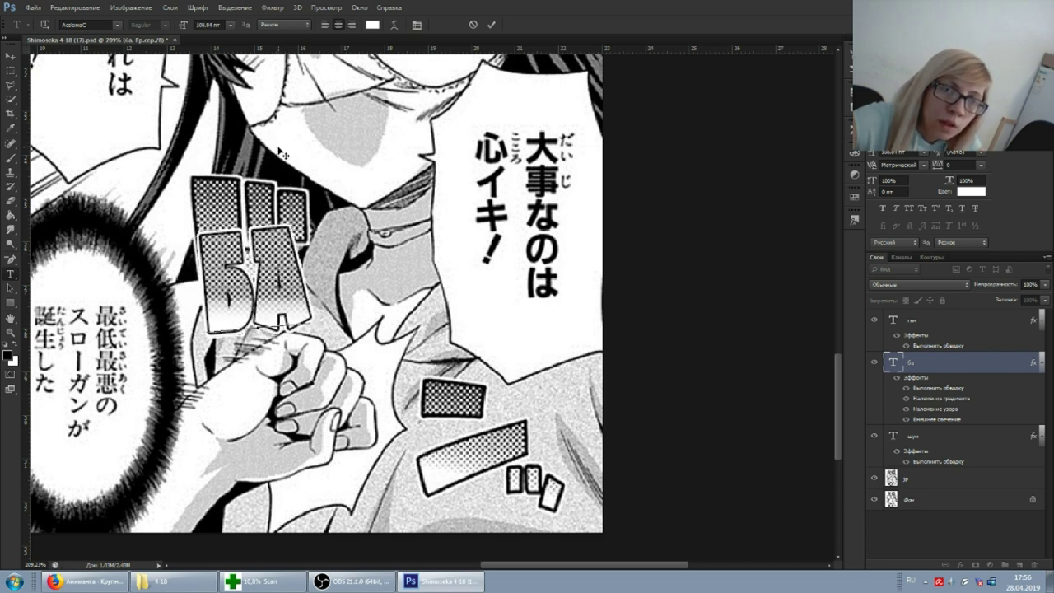
key("ctrl")
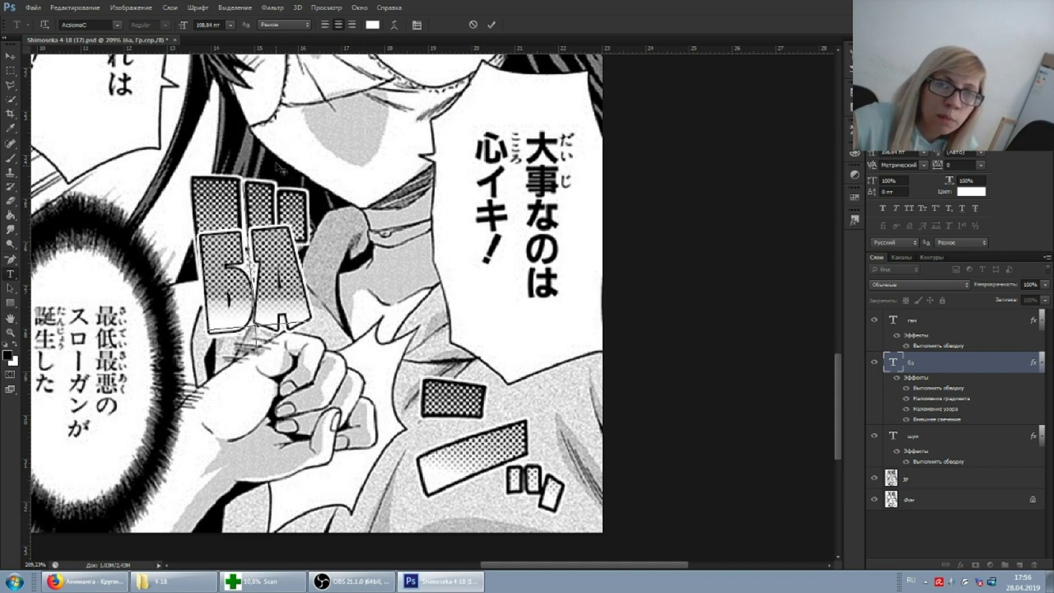
left_click_drag(277, 167, 373, 195)
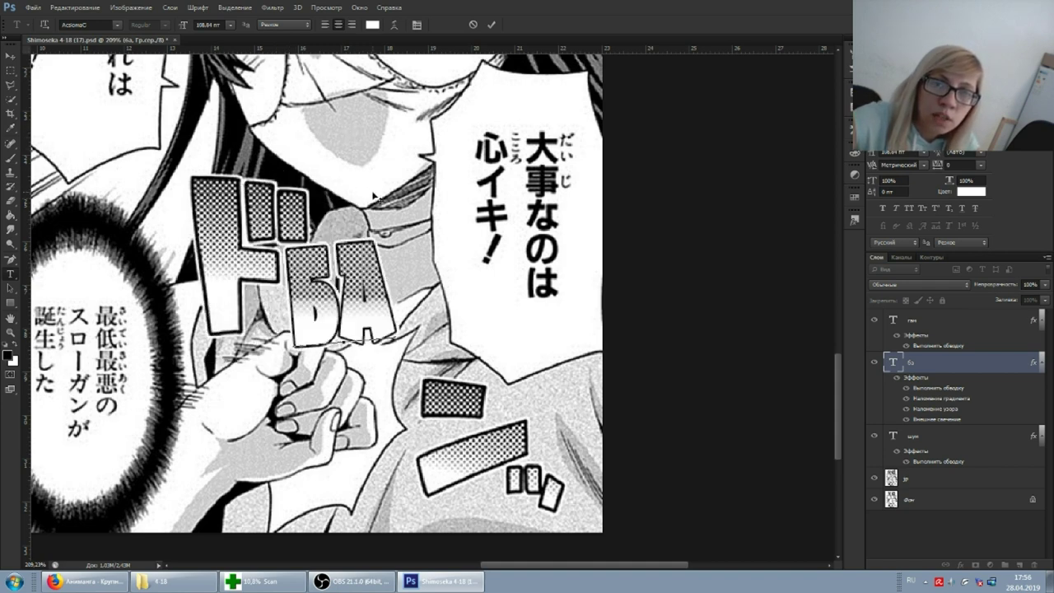
mouse_move(373, 195)
left_mouse_down()
mouse_move(307, 197)
mouse_move(273, 138)
left_mouse_up()
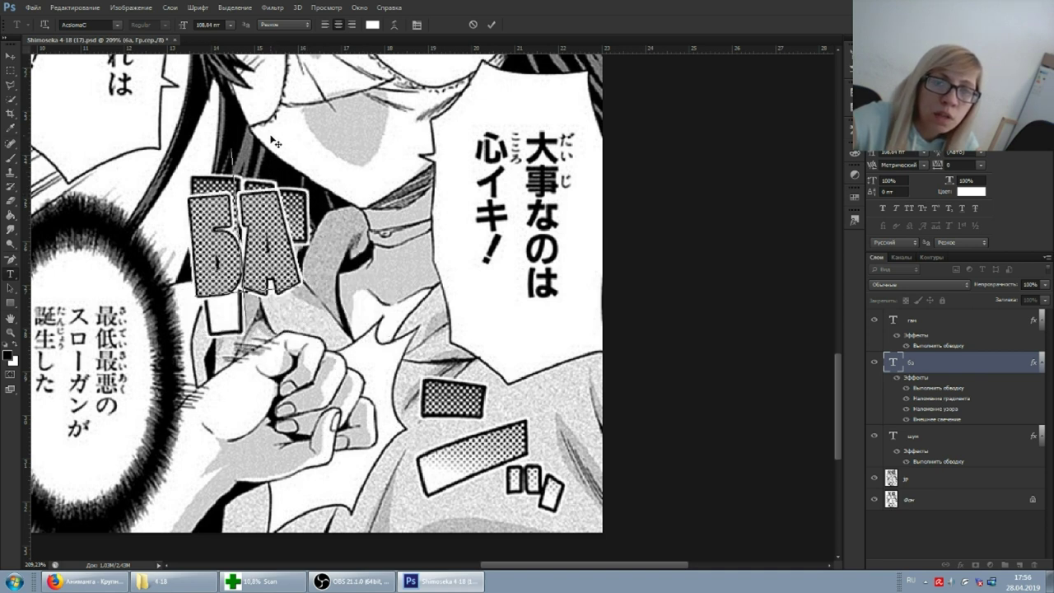
Step: Hide the pattern overlay, then enlarge БА to 149.79 pt and tilt it slightly
left_click(898, 408)
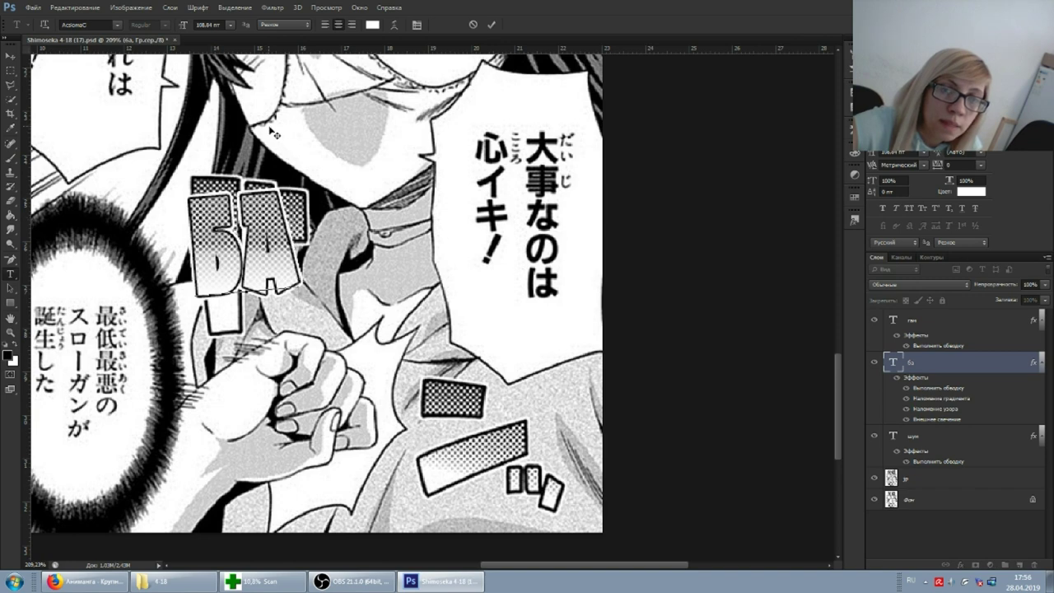
left_click(288, 165)
left_click_drag(238, 258, 247, 271)
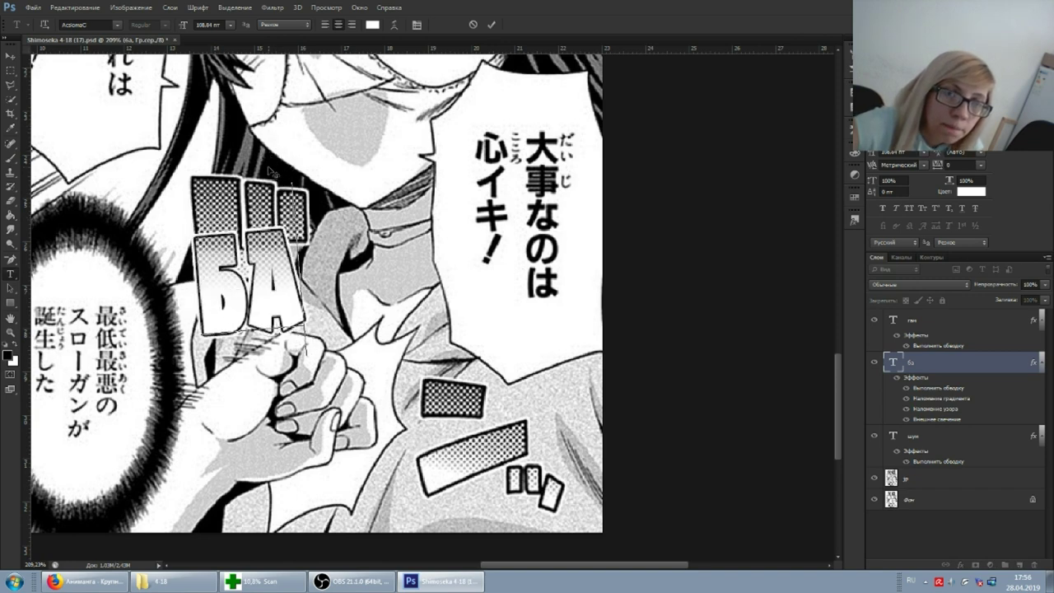
left_click_drag(292, 183, 295, 128)
mouse_move(236, 149)
left_mouse_down()
mouse_move(267, 91)
mouse_move(273, 121)
mouse_move(229, 110)
left_mouse_up()
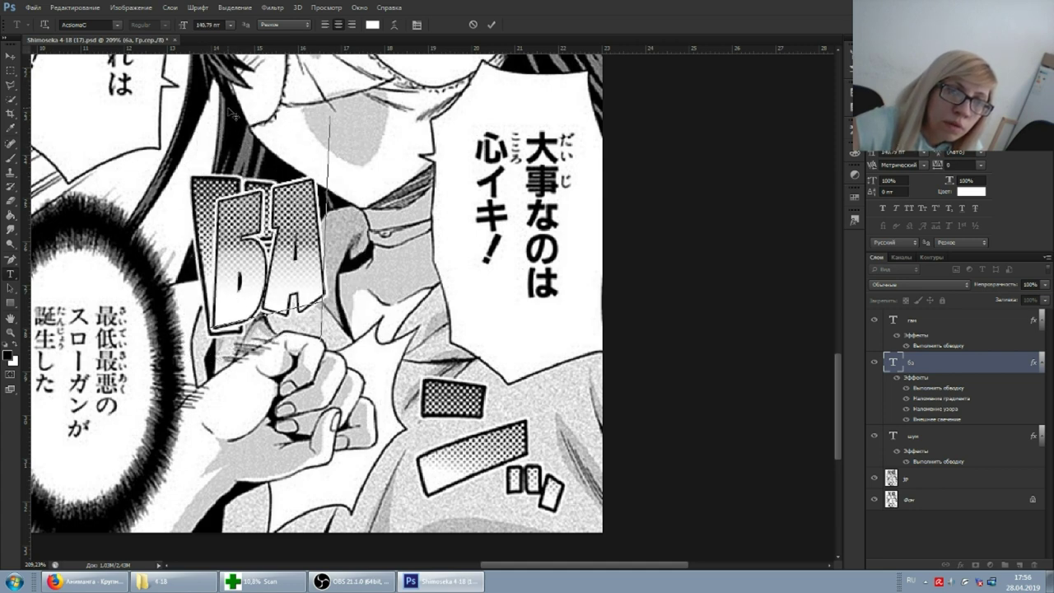
Step: Bring up the Warp Text options for the БА lettering
left_click(394, 25)
Step: Warp БА into a vertical Arc with +25% bend and shrink it to about 109 pt
left_click(698, 130)
left_click(721, 161)
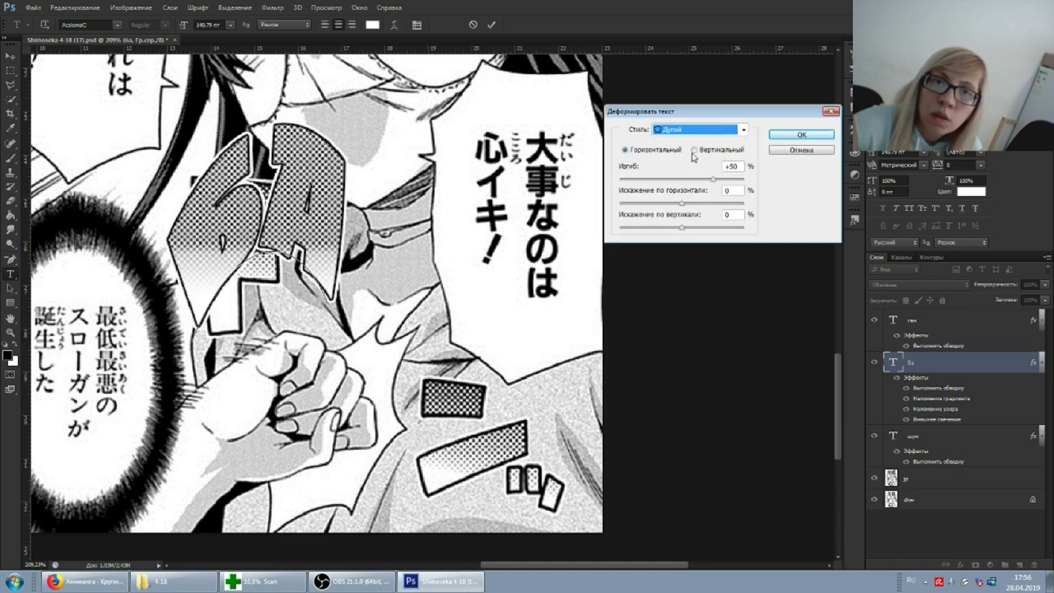
left_click(694, 150)
left_click_drag(702, 182, 697, 183)
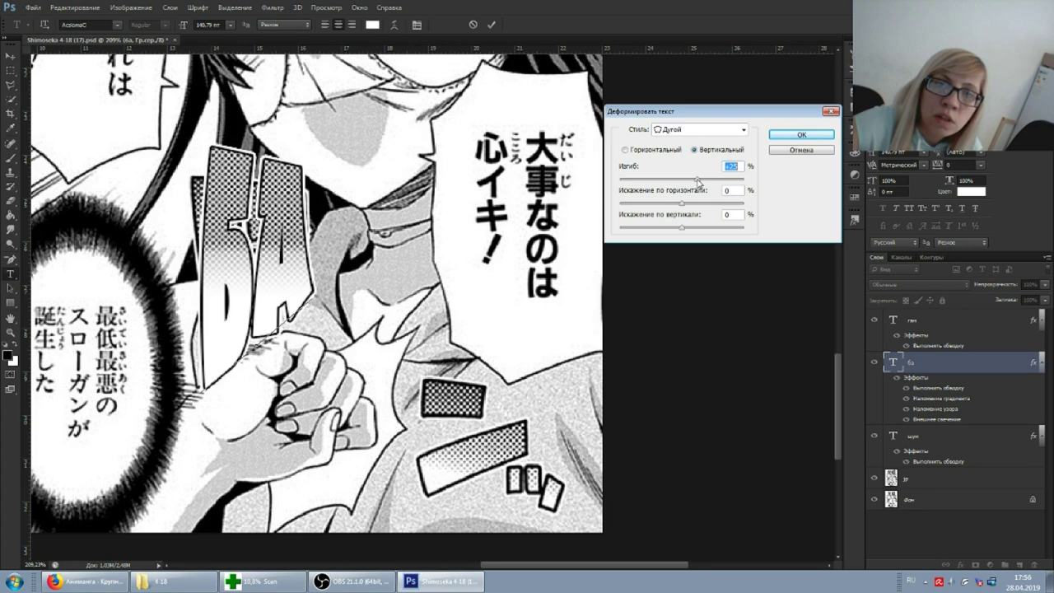
left_click(801, 134)
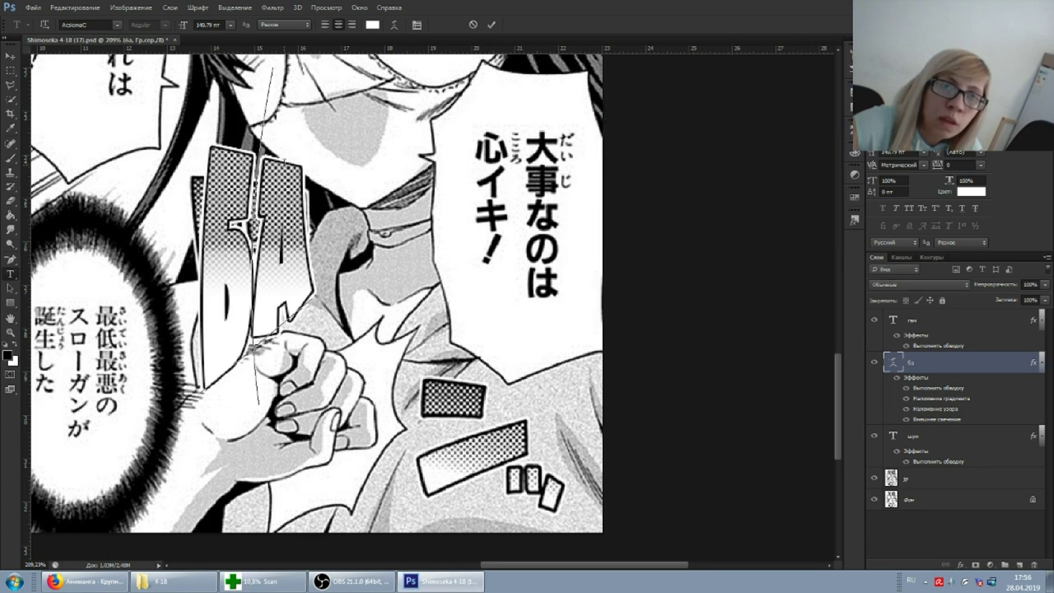
scroll(292, 136, "left", 2)
scroll(291, 136, "up", 3)
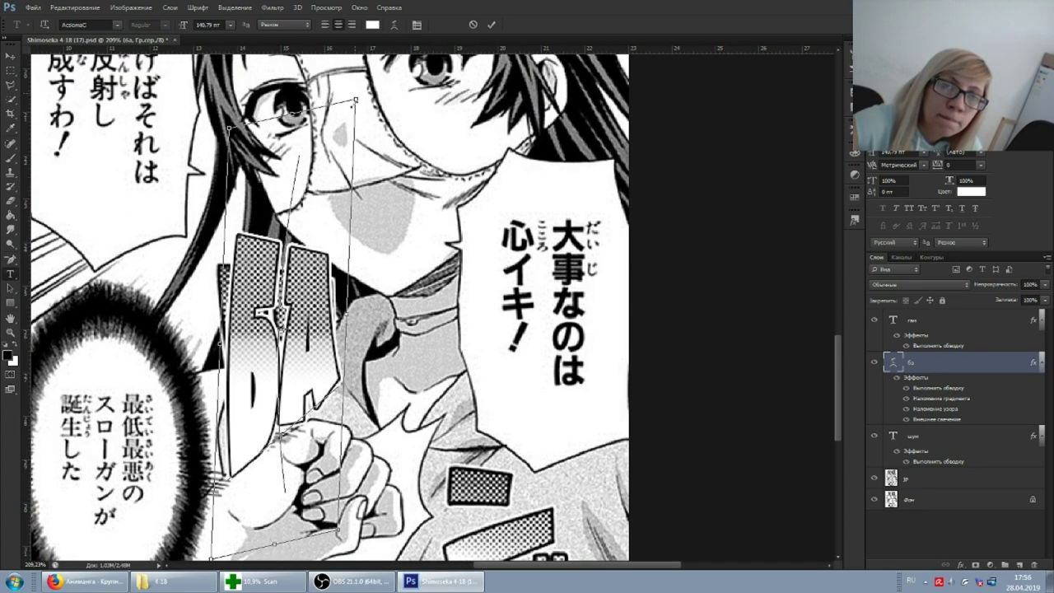
mouse_move(284, 185)
left_mouse_down()
mouse_move(294, 119)
mouse_move(274, 328)
left_mouse_up()
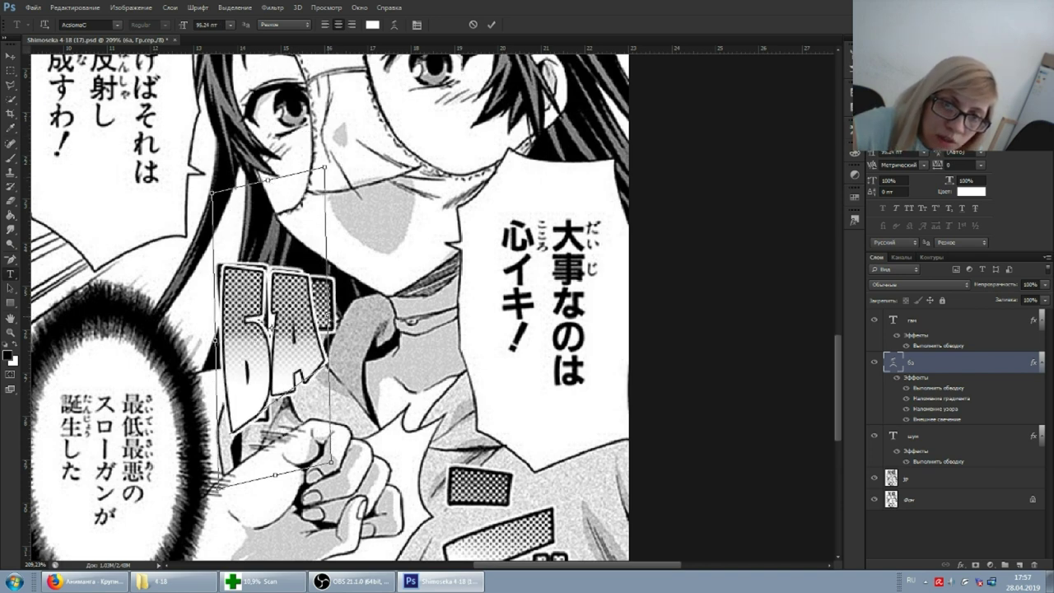
left_click_drag(334, 325, 338, 319)
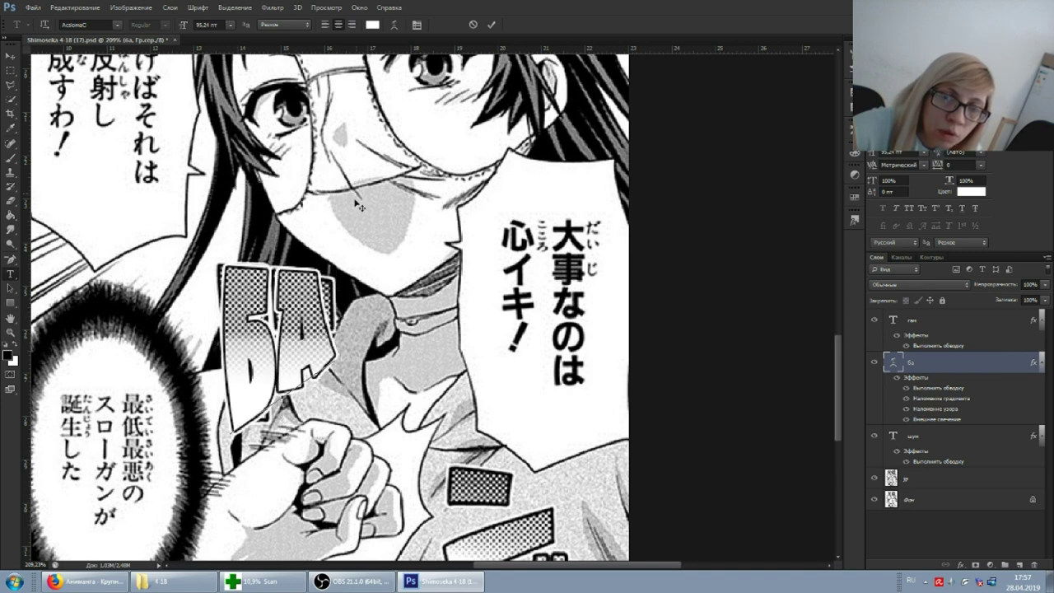
Step: Set the warp's horizontal distortion to -34 and shrink БА to 78.97 pt
left_click(395, 24)
left_click_drag(668, 203, 661, 202)
left_click(805, 135)
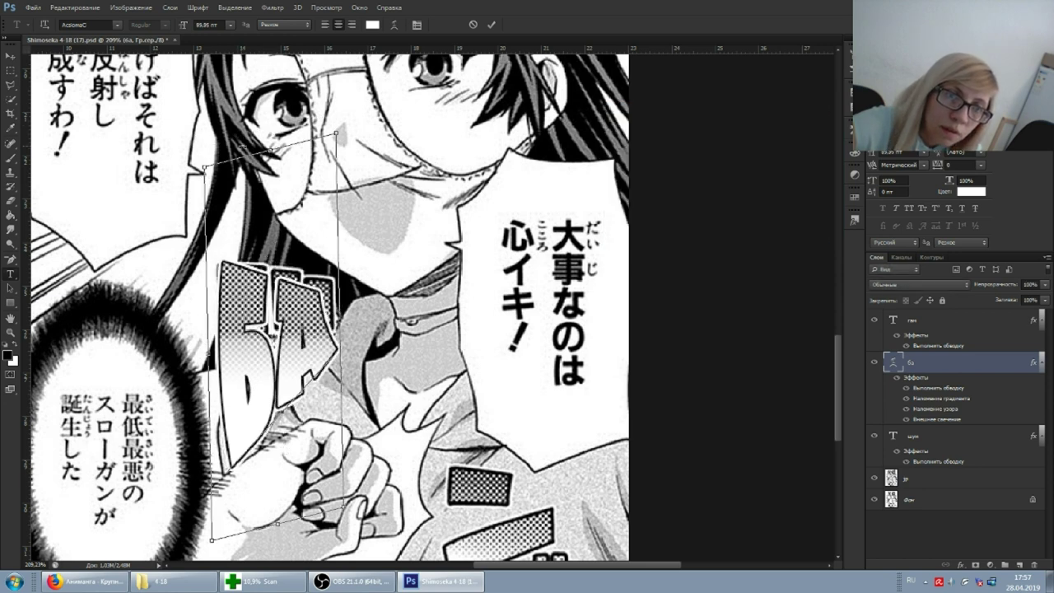
left_click_drag(277, 523, 292, 477)
key("Return")
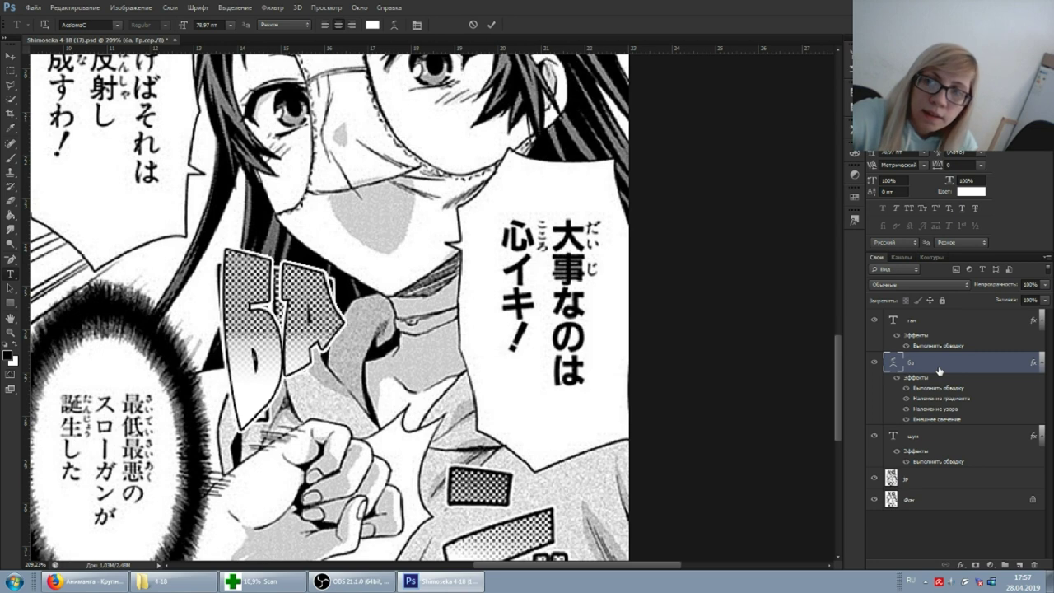
Step: Toggle the БА layer's visibility to compare it against the original ド art
left_click(872, 363)
left_click(872, 362)
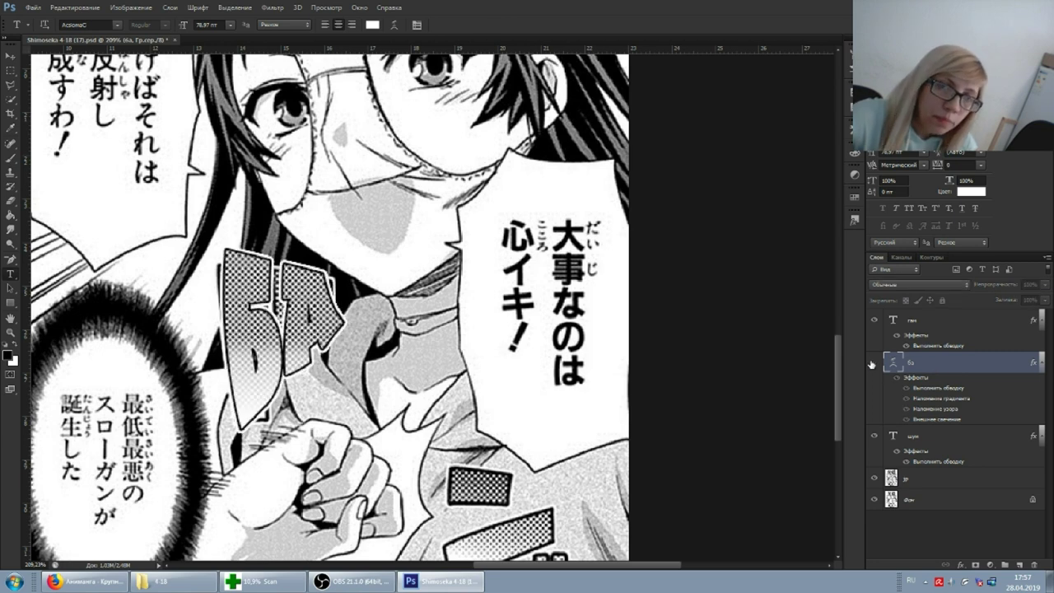
left_click(872, 363)
left_click(873, 363)
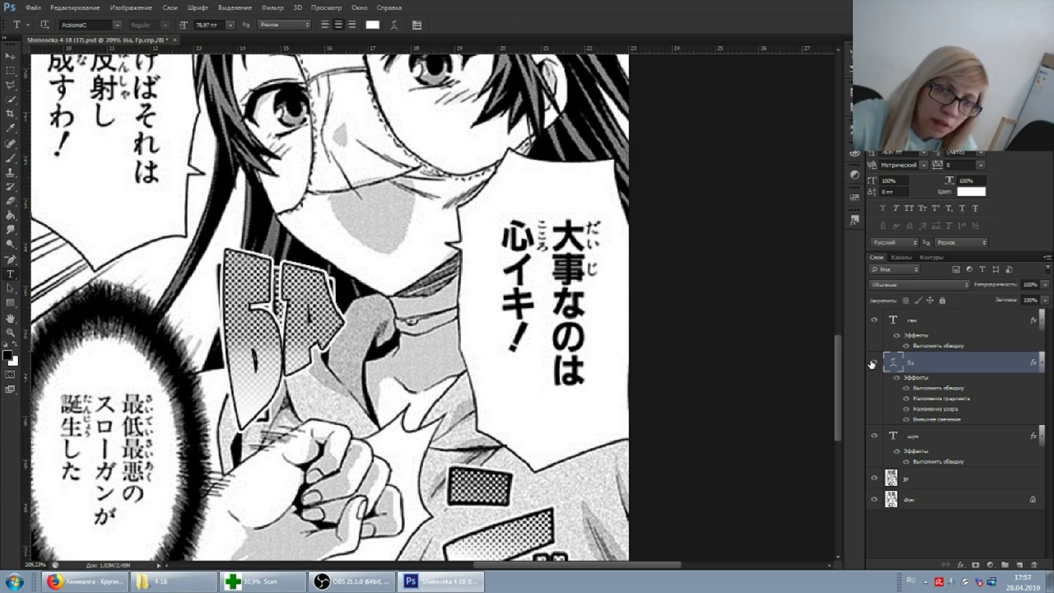
double_click(947, 363)
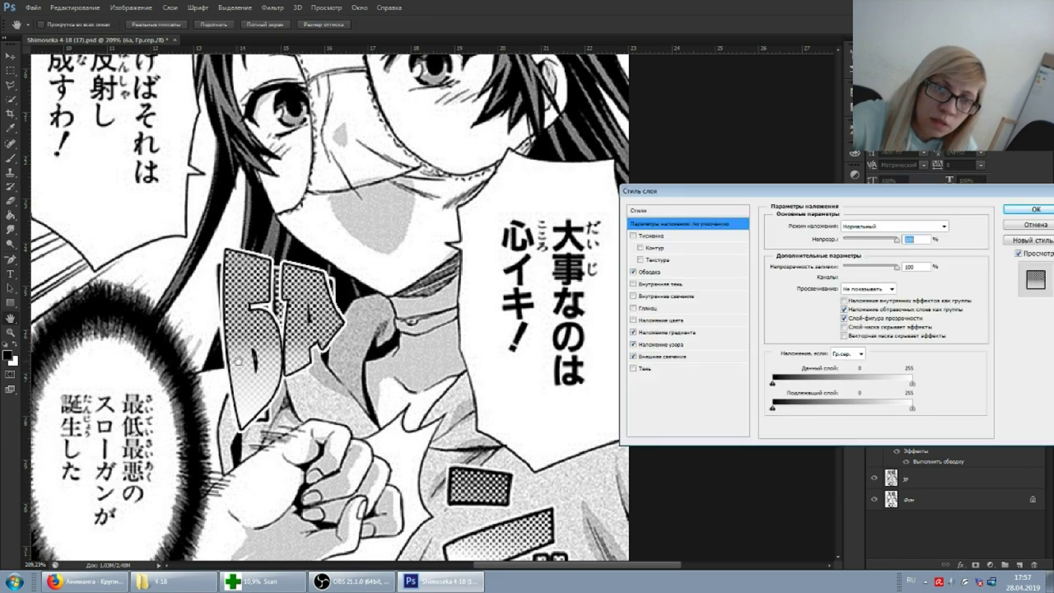
Step: Open the БА Gradient Overlay gradient and adjust the midpoint beside the middle transparency stop
left_click(667, 333)
left_click(850, 252)
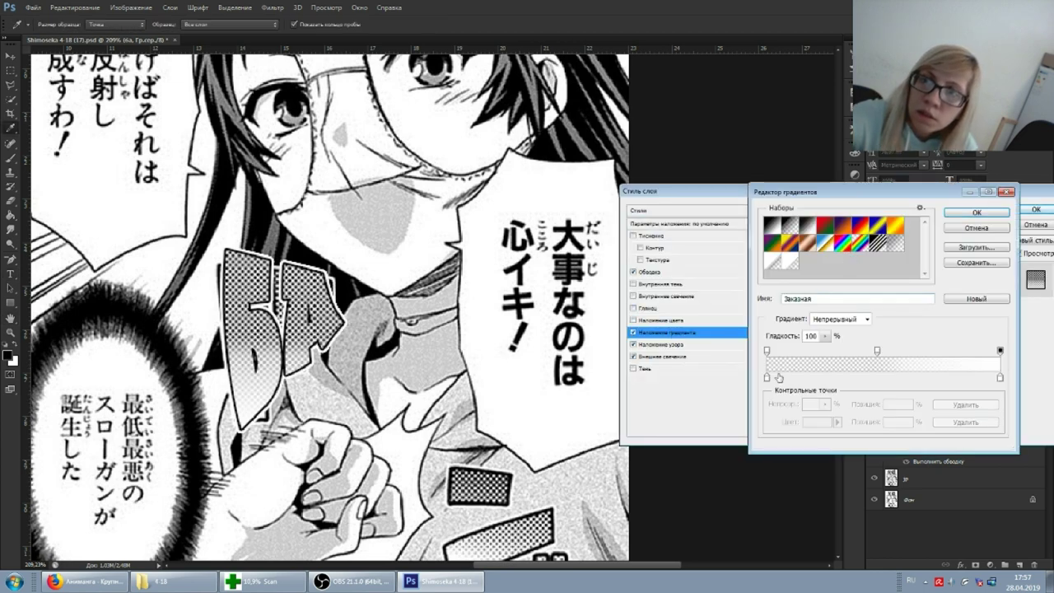
left_click(877, 351)
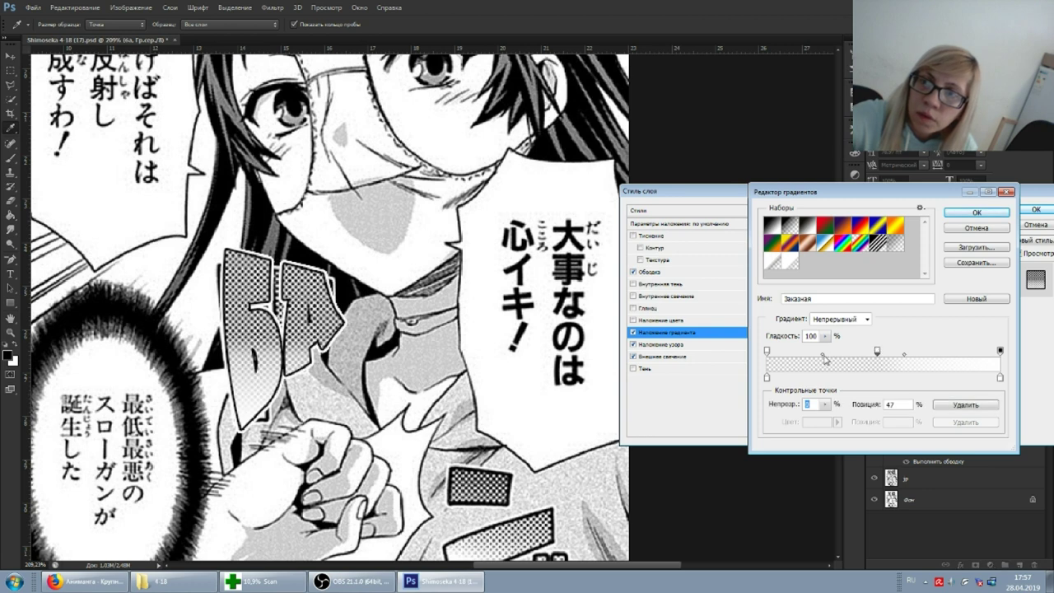
left_click_drag(823, 357, 819, 357)
left_click(877, 350)
left_click(898, 356)
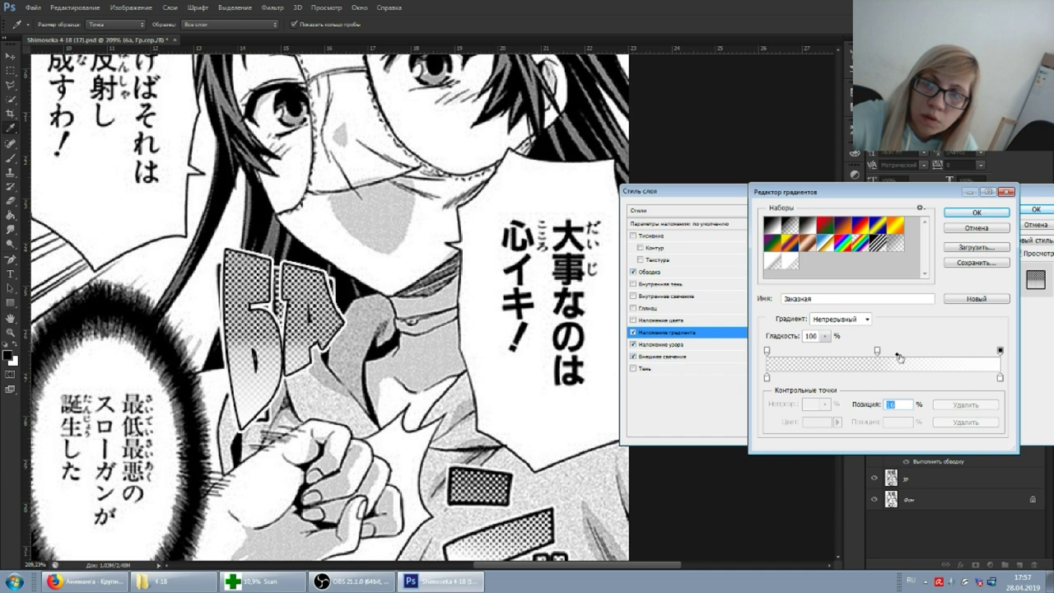
Step: Add a 100% opacity stop near position 64 and move the transparent stop left to 44
left_click(896, 352)
left_click_drag(900, 355, 910, 353)
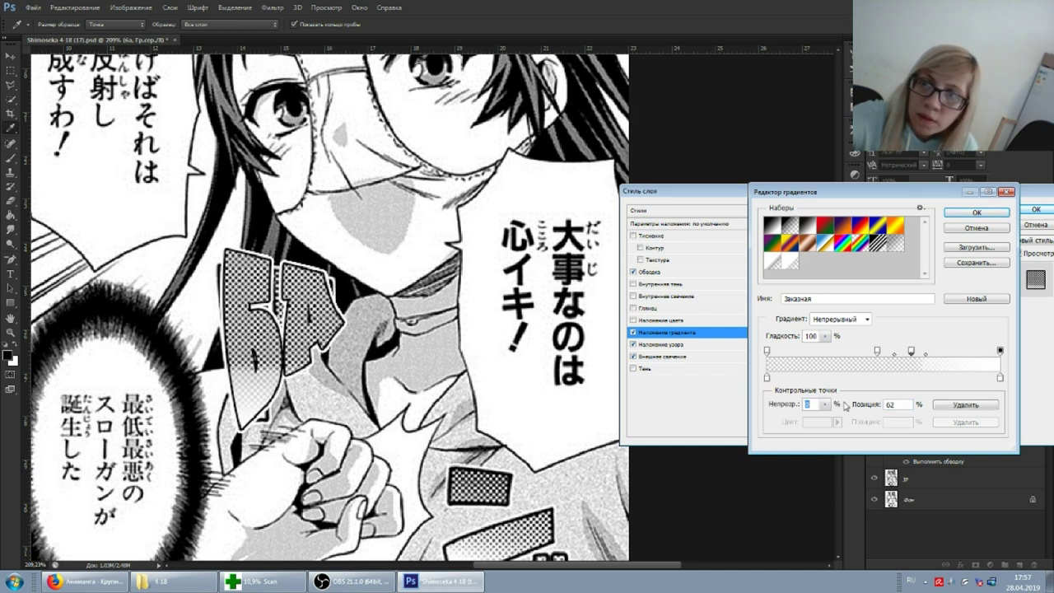
type("100")
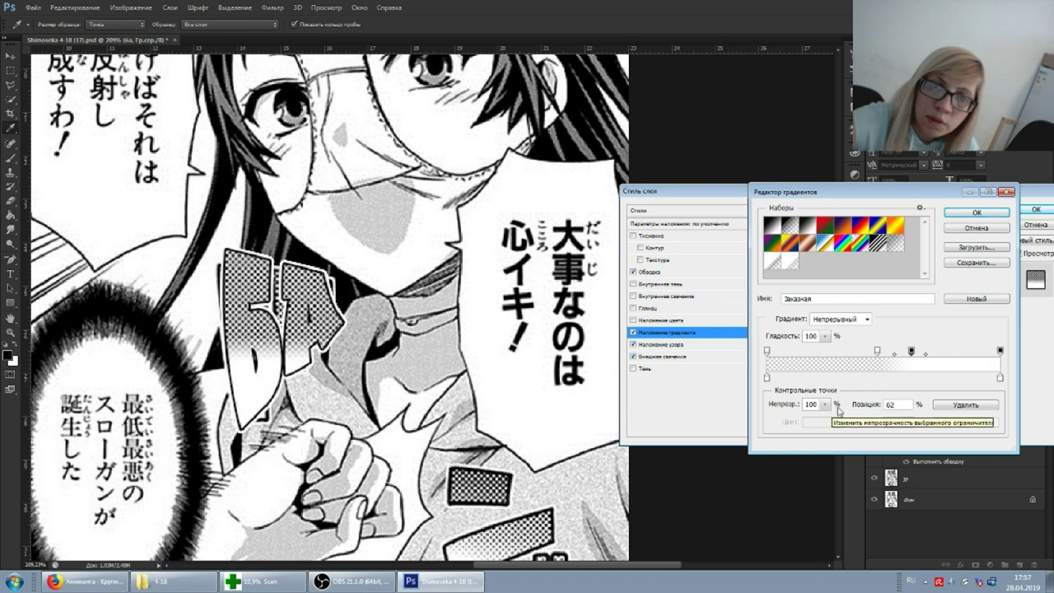
left_click_drag(911, 354, 920, 354)
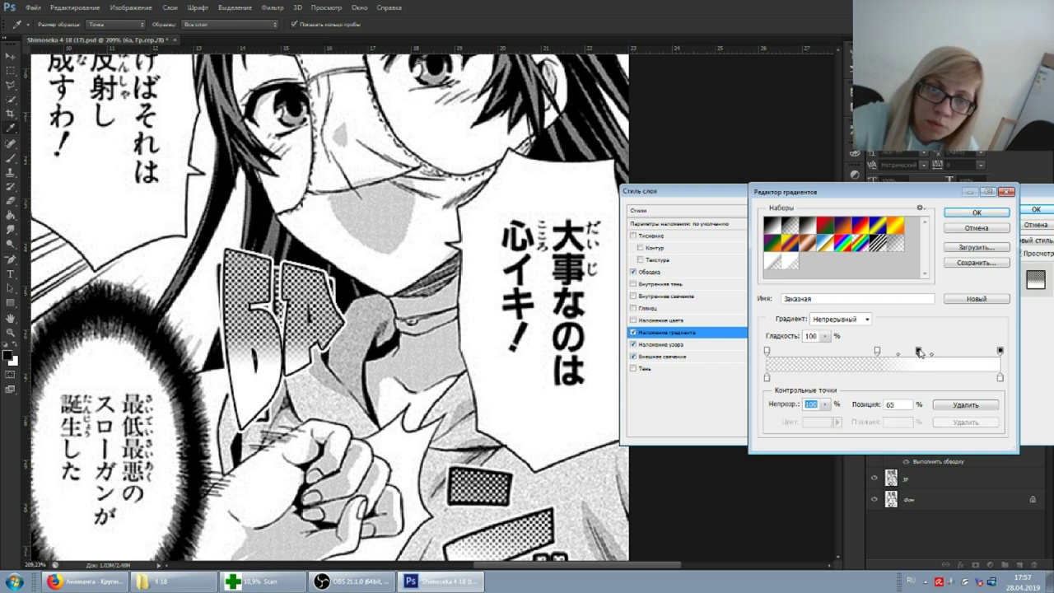
left_click_drag(877, 351, 848, 354)
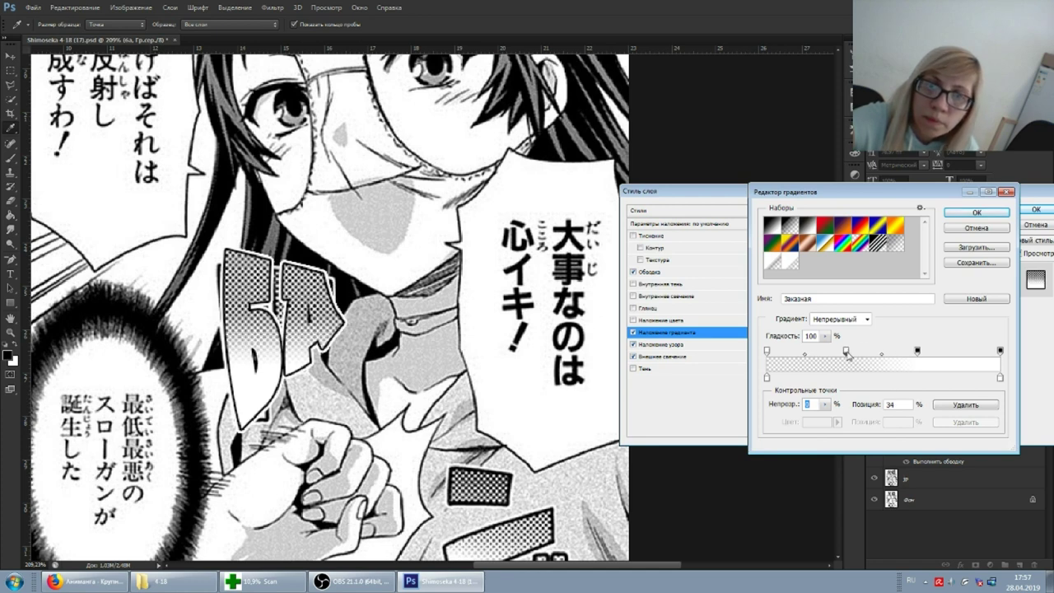
left_click_drag(917, 354, 909, 354)
Step: Delete an extra stop, keep the opaque stop at 61, shift the midpoint, and confirm the gradient
left_click(883, 352)
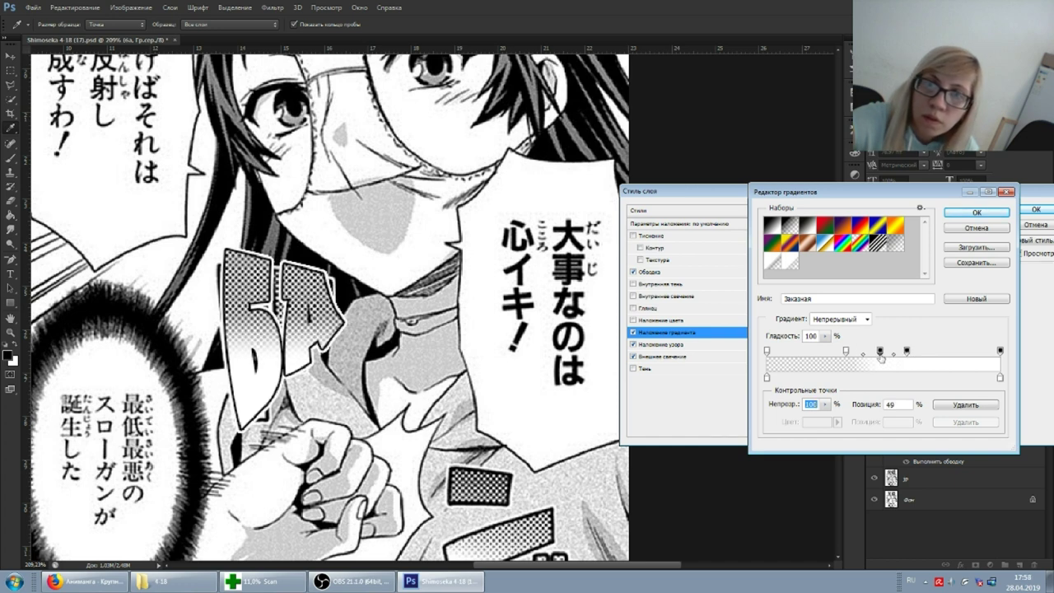
key("Delete")
left_click(908, 352)
left_click(910, 354)
left_click(910, 353)
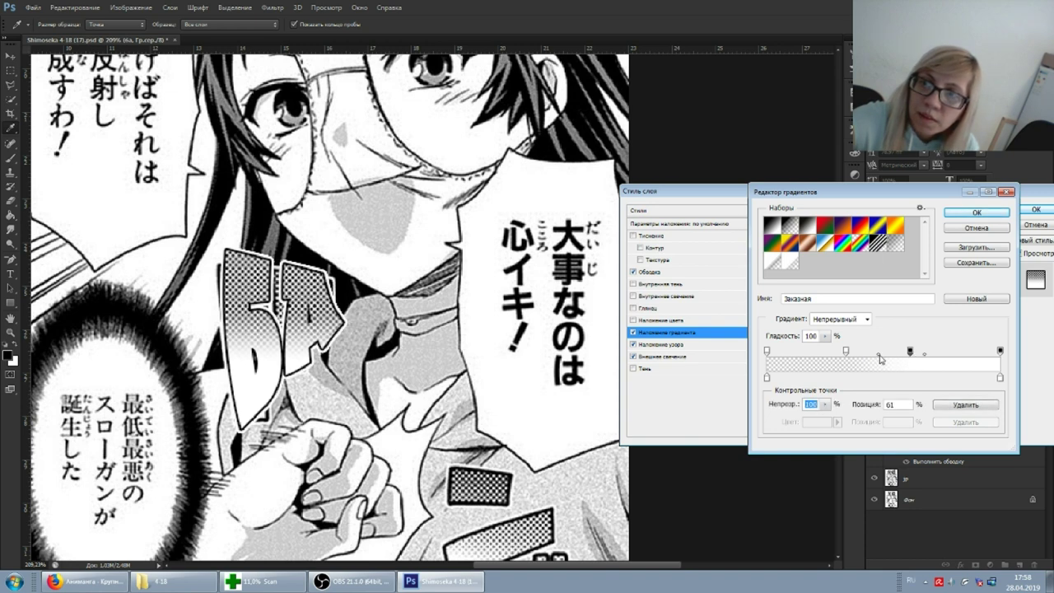
left_click_drag(879, 355, 885, 354)
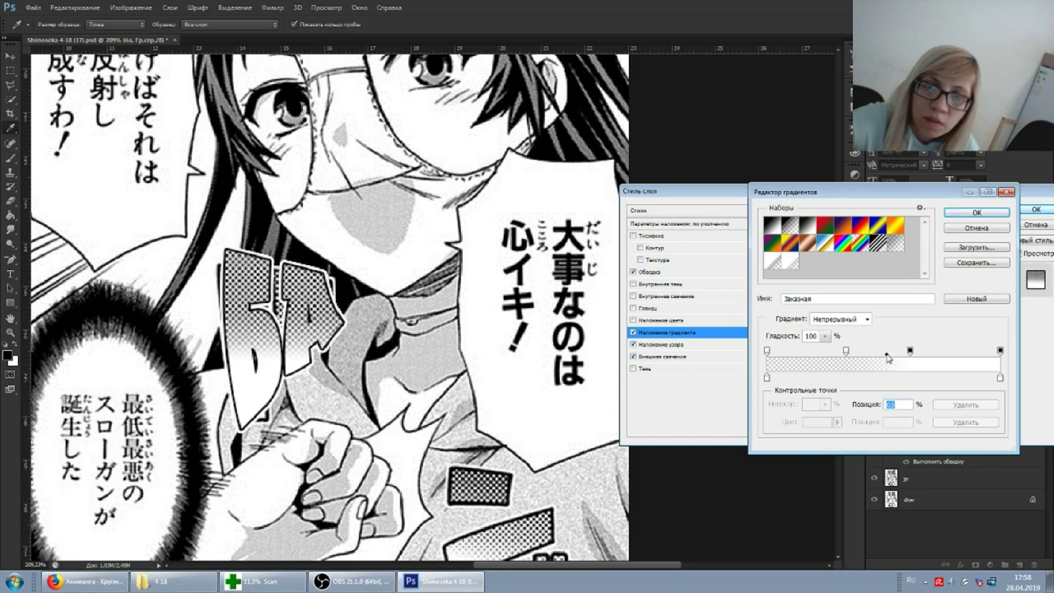
left_click(979, 216)
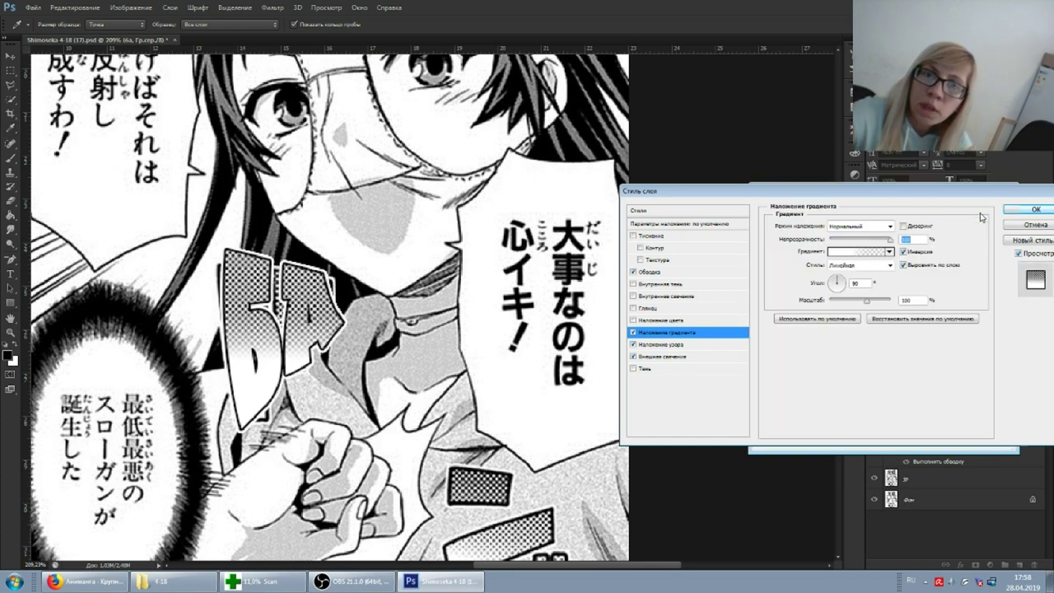
Step: Apply the edited gradient to БА, toggle its visibility to compare, and reopen its Layer Style
left_click(1035, 209)
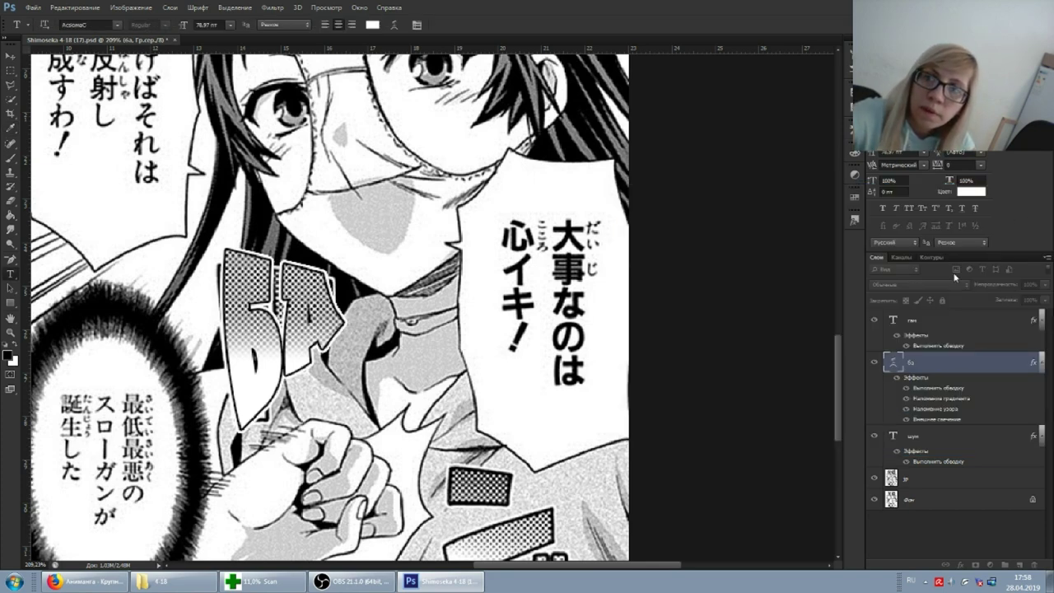
left_click(873, 363)
left_click(872, 363)
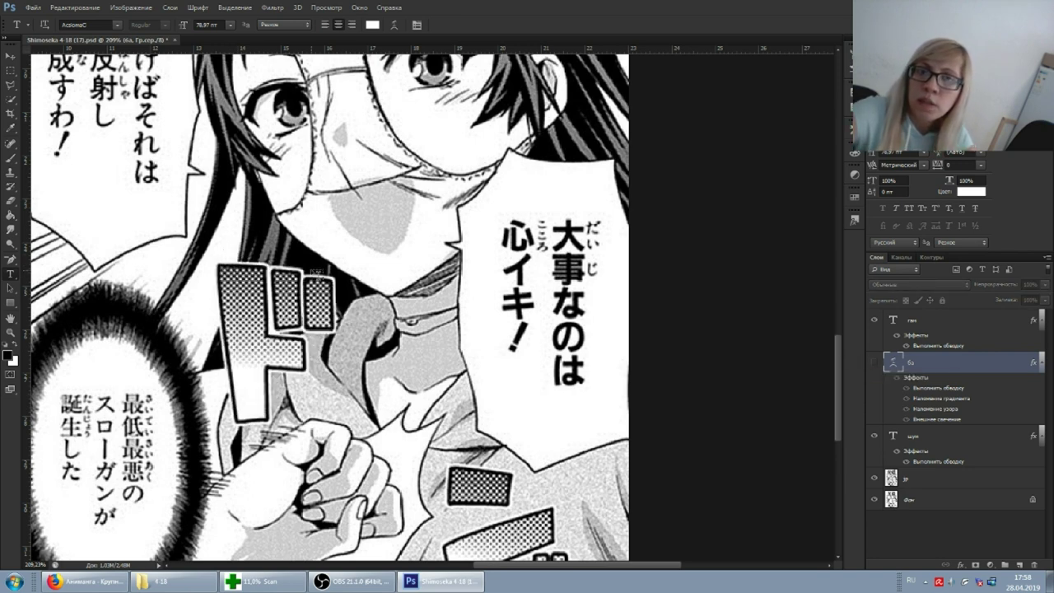
left_click(876, 364)
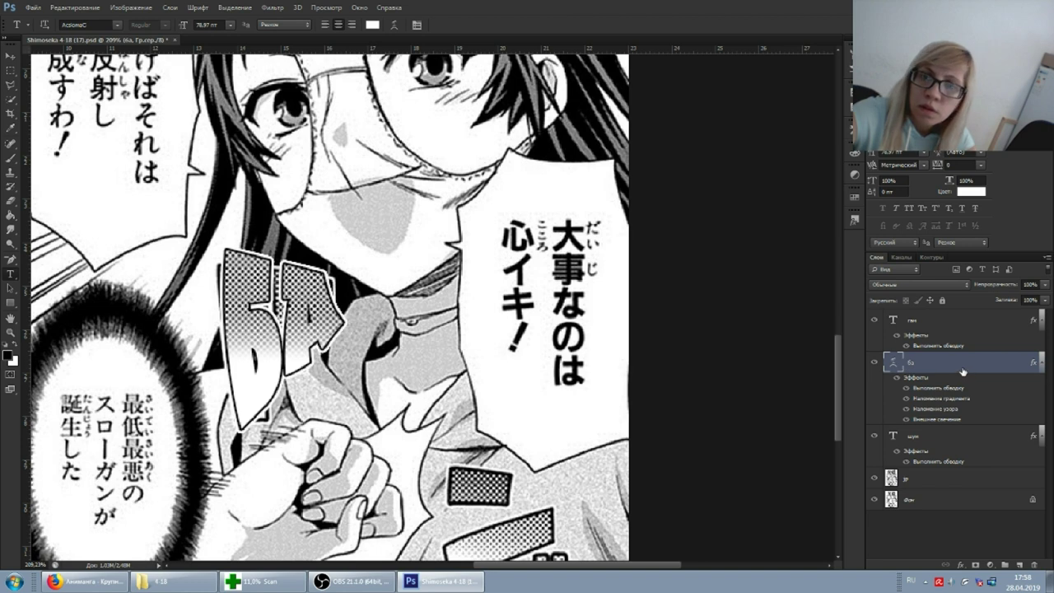
double_click(930, 362)
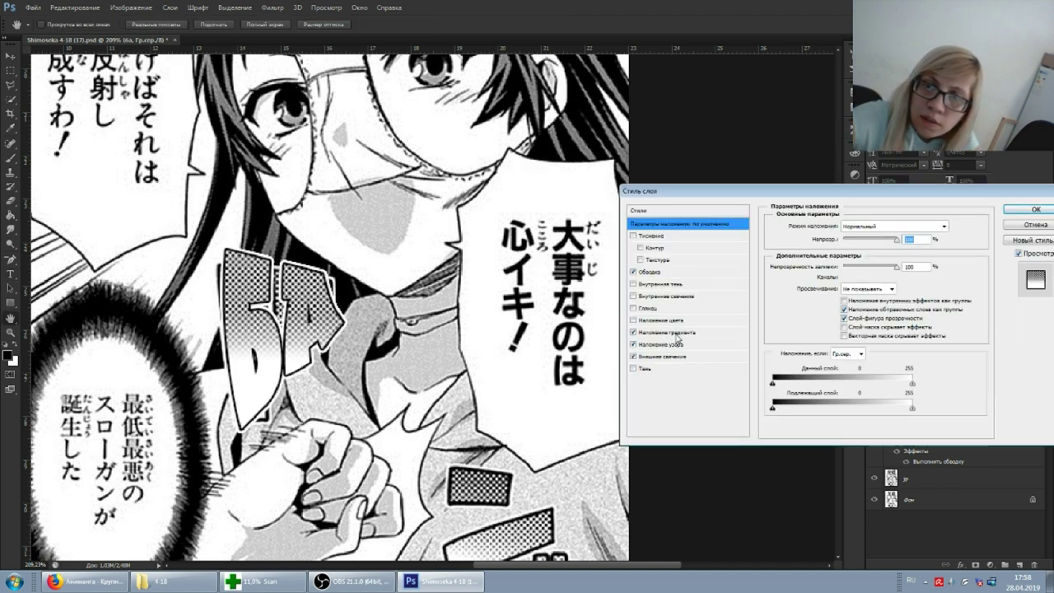
Step: Reopen the БА overlay's Gradient Editor, discarding an accidental chrome gradient change
left_click(675, 334)
left_click(874, 251)
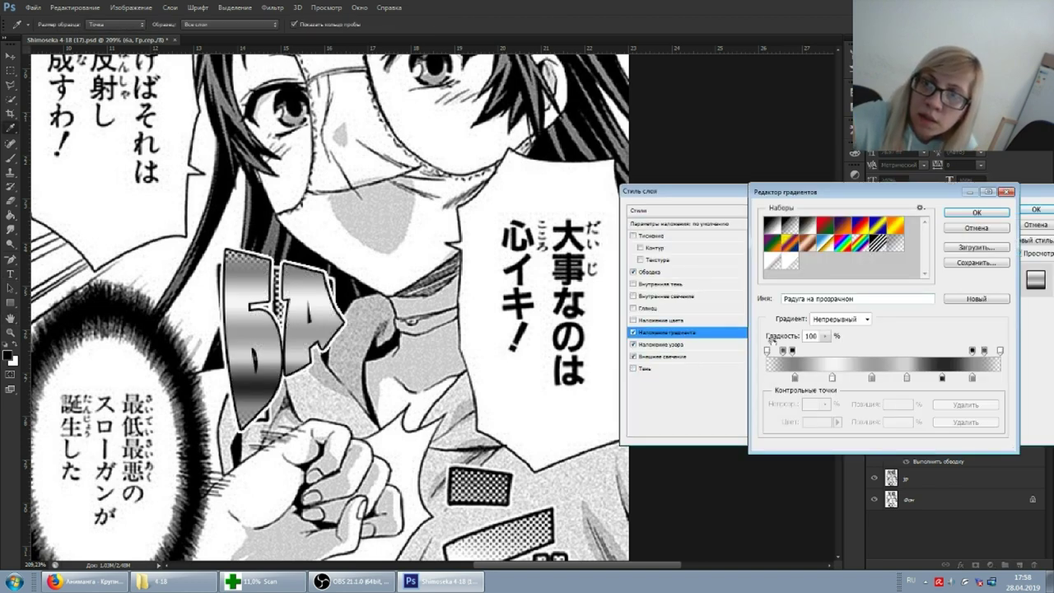
left_click(951, 229)
left_click(851, 255)
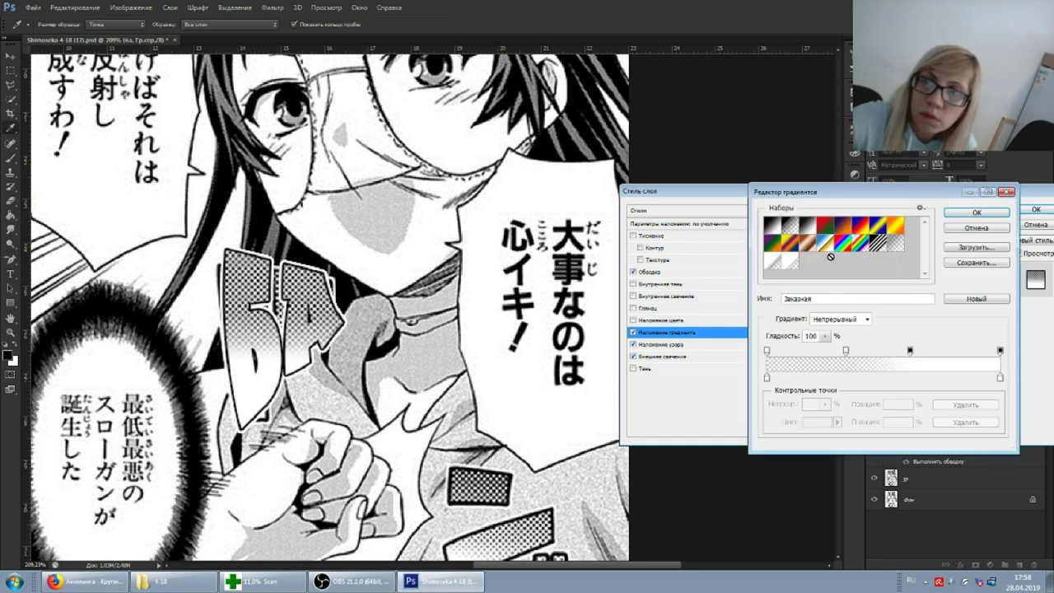
left_click_drag(767, 351, 775, 381)
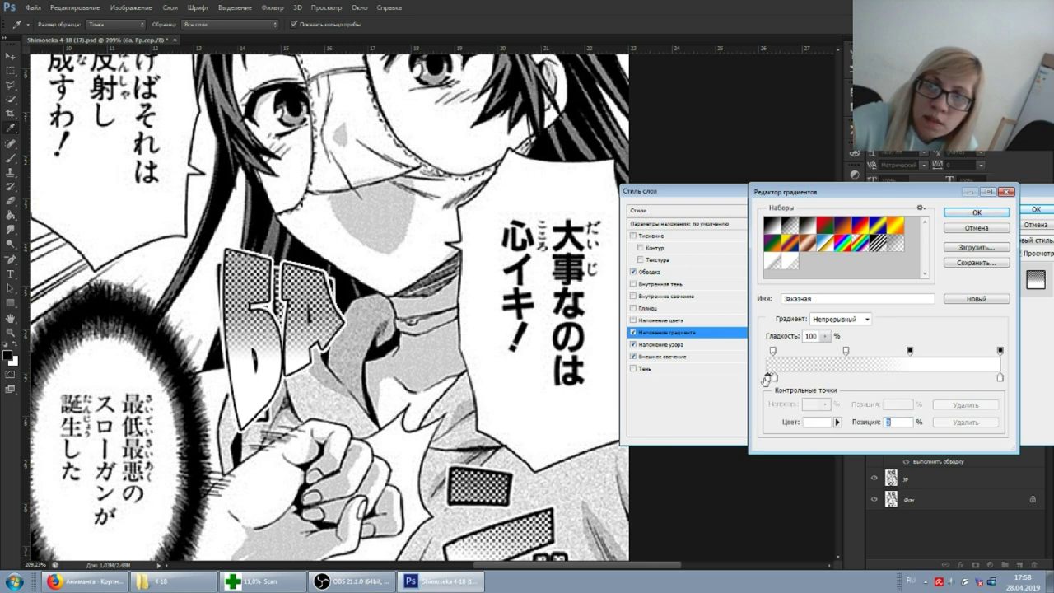
Step: Set the left colour stop of the gradient to black 000000
double_click(767, 379)
left_click(899, 258)
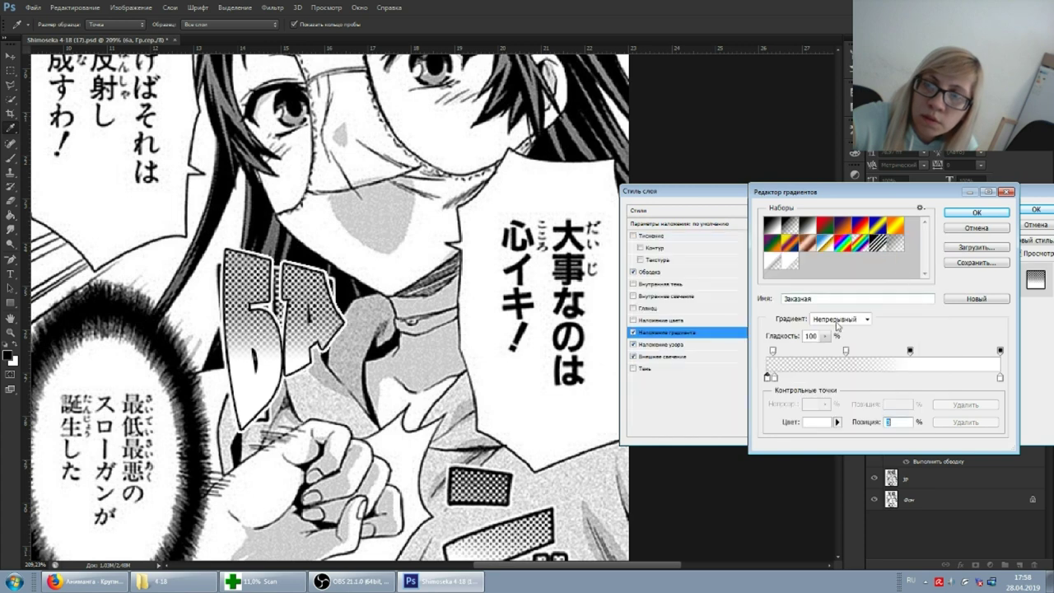
left_click(768, 363)
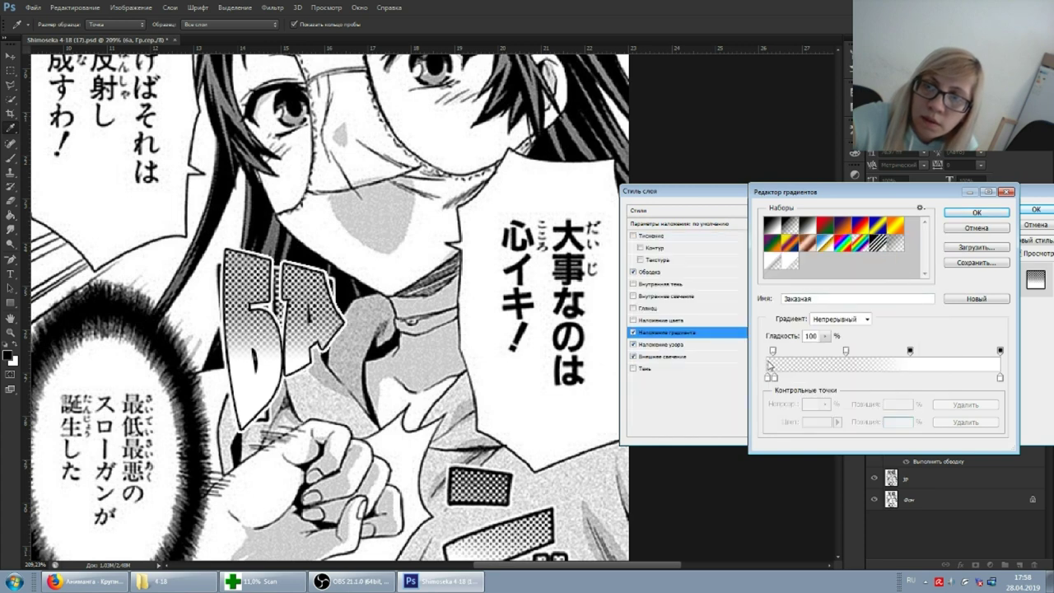
double_click(767, 379)
left_click(899, 272)
double_click(767, 379)
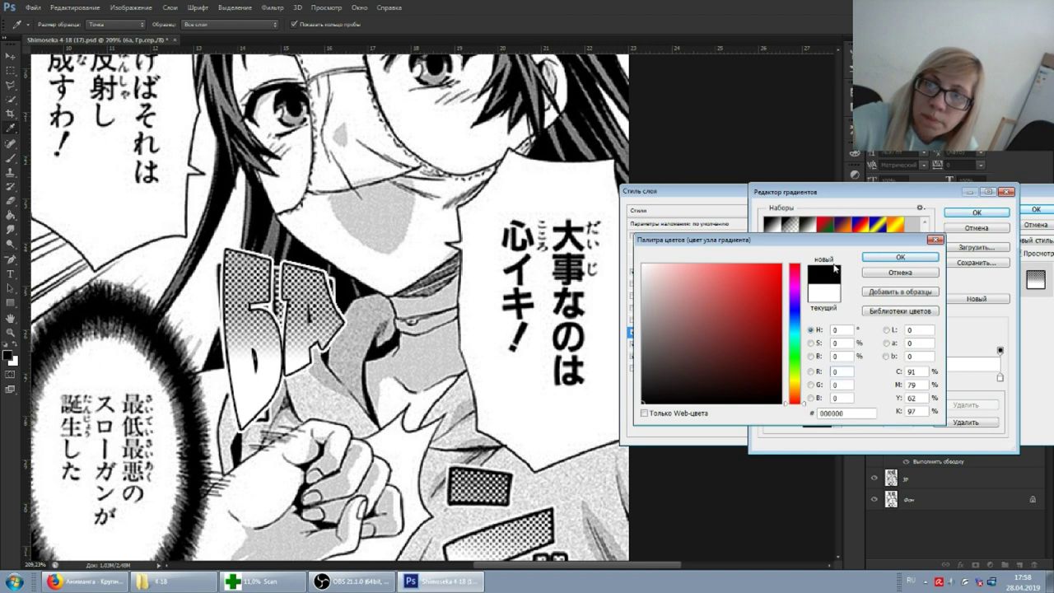
left_click(899, 257)
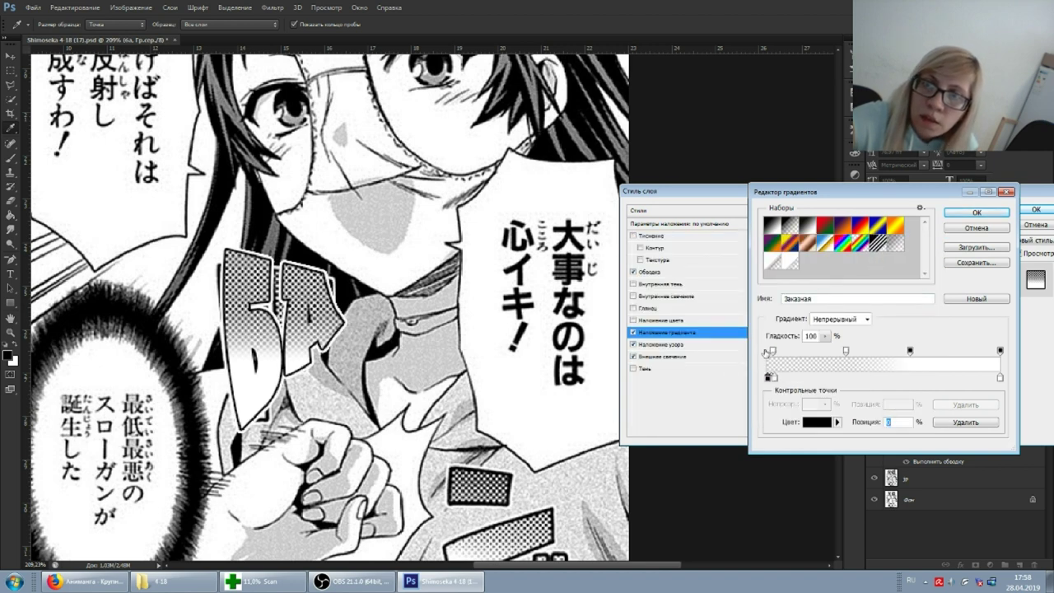
left_click(769, 351)
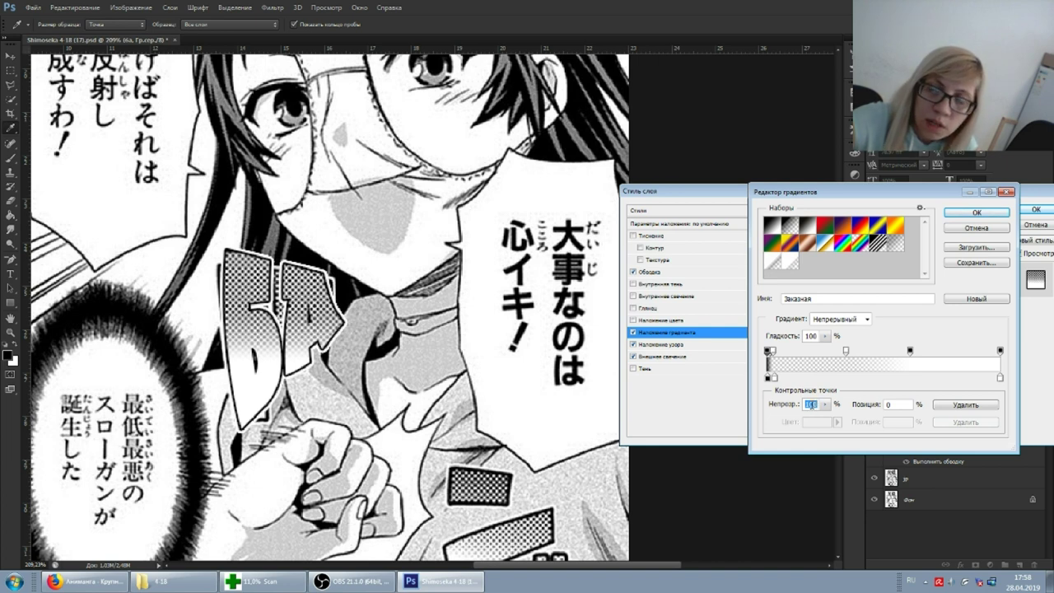
Step: Set opacity to 90, move the colour stop to 15% and the opacity stop to 16%, and reshape the fade
type("90")
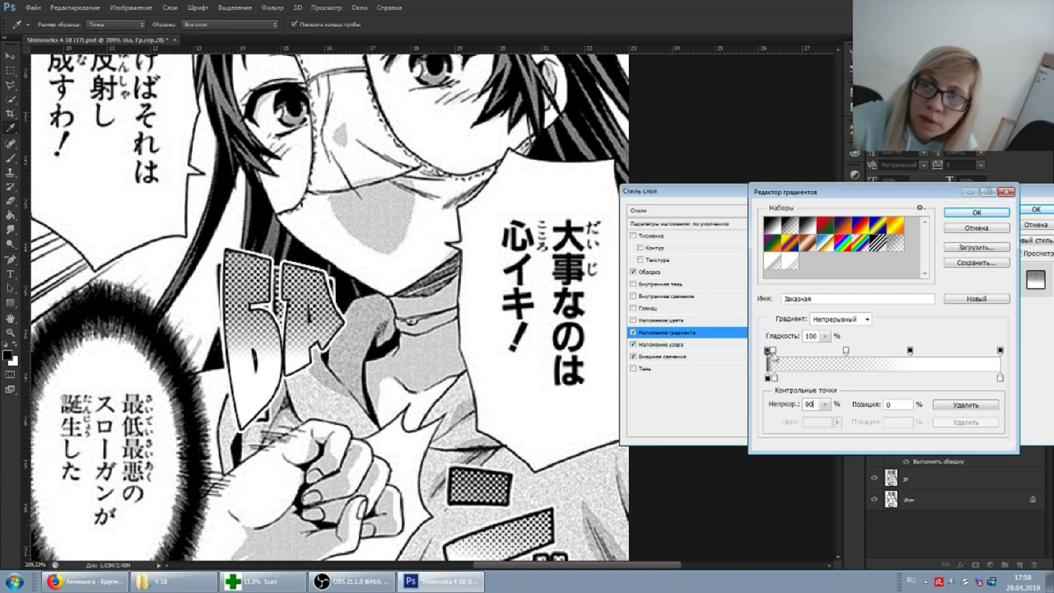
left_click_drag(771, 352, 780, 379)
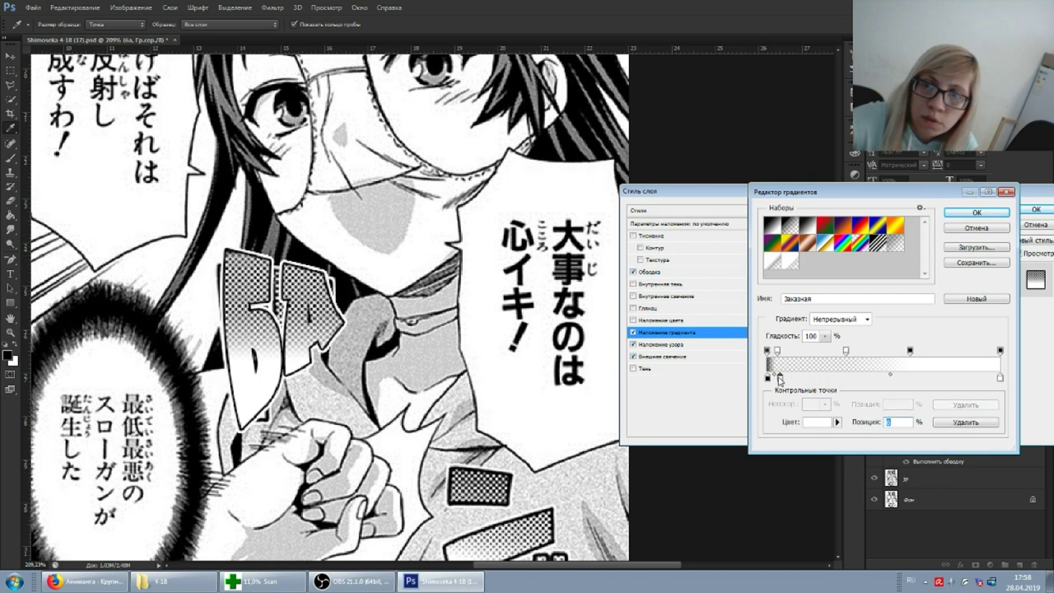
left_click_drag(777, 353, 772, 352)
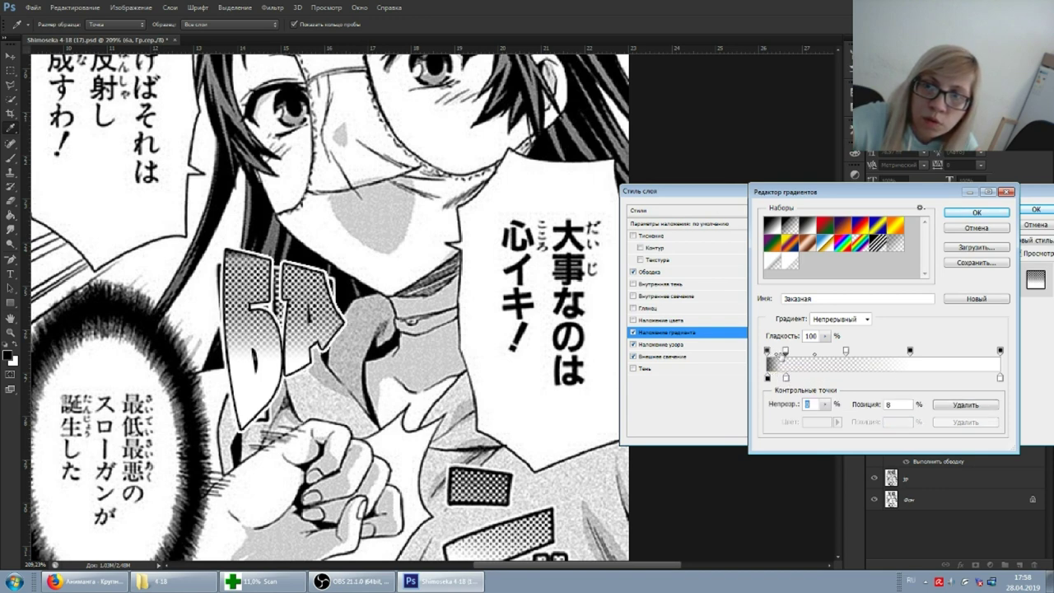
left_click_drag(777, 353, 760, 356)
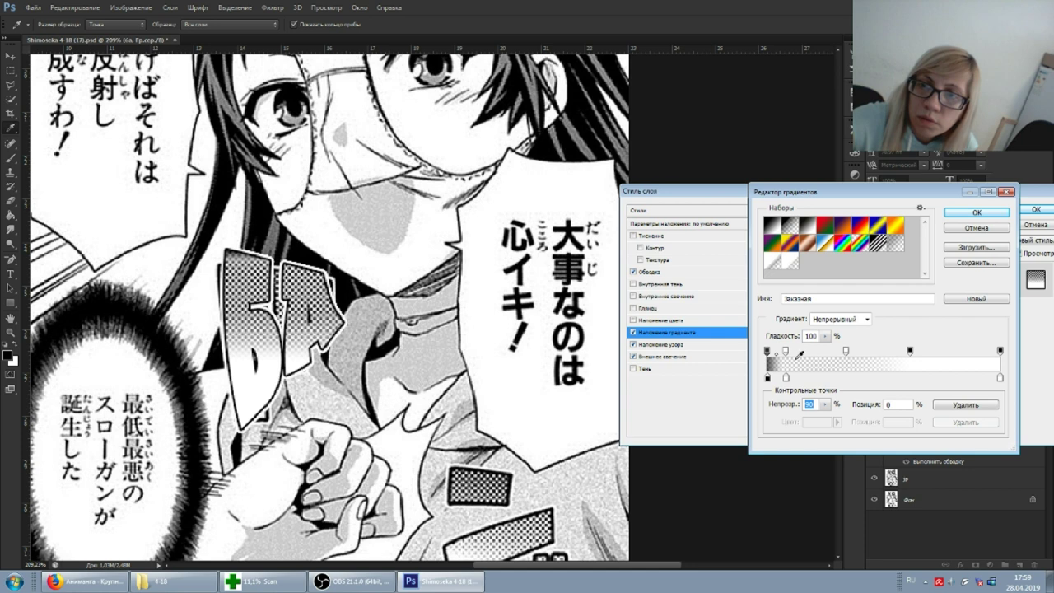
mouse_move(785, 352)
left_mouse_down()
mouse_move(797, 352)
mouse_move(800, 379)
left_mouse_up()
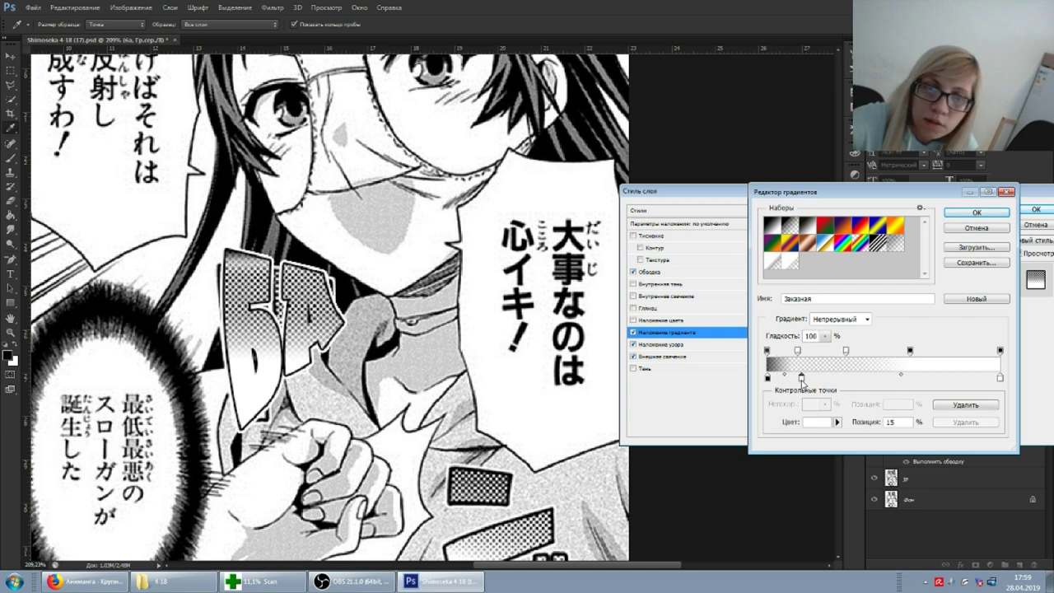
left_click_drag(801, 354, 807, 354)
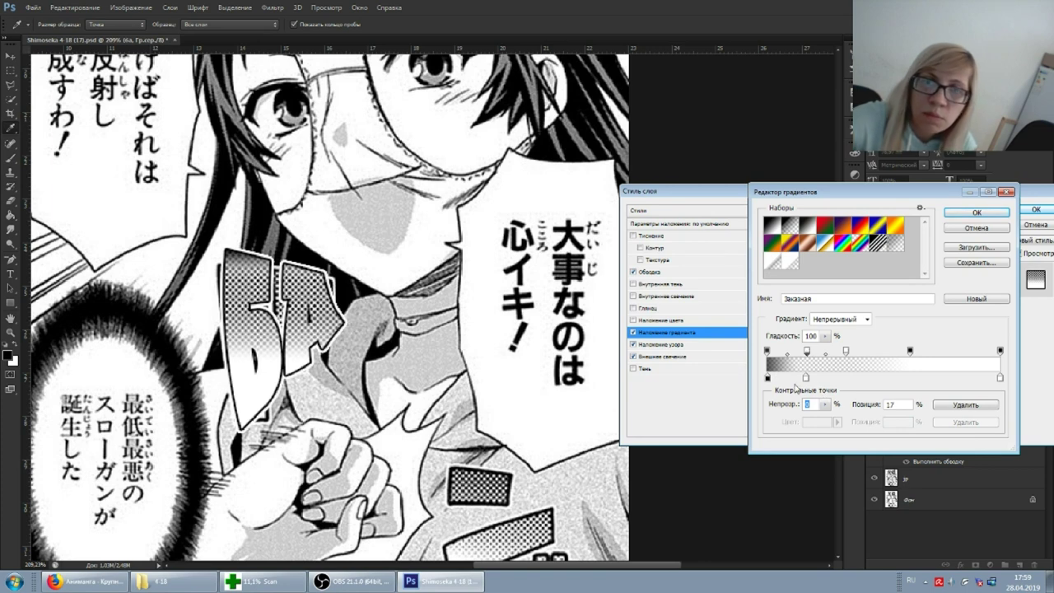
mouse_move(787, 355)
left_mouse_down()
mouse_move(796, 354)
mouse_move(781, 354)
left_mouse_up()
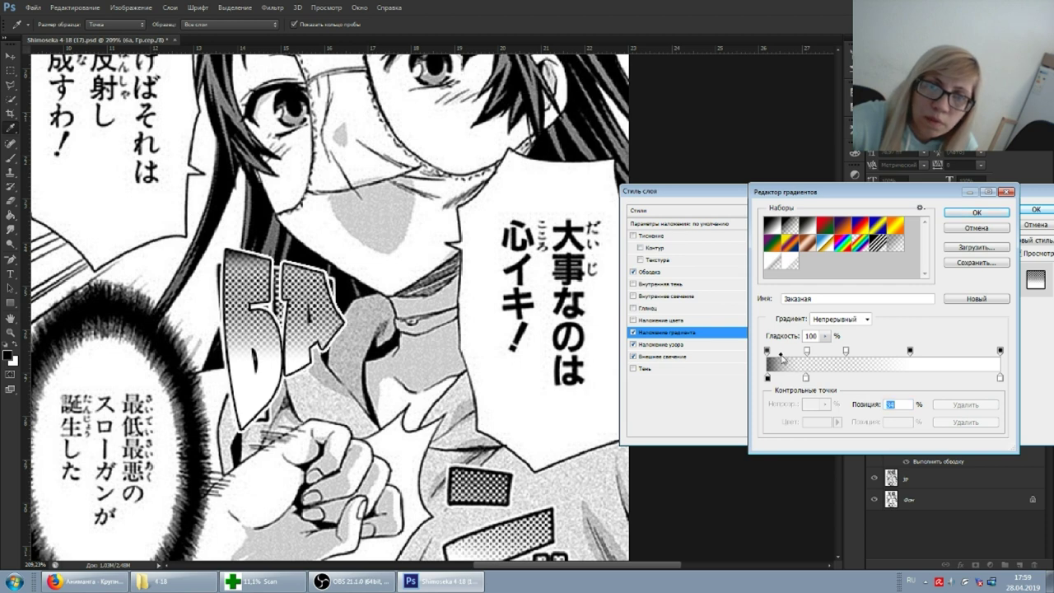
Step: Add a fully transparent opacity stop and a colour stop near the black start, then accept the gradient
left_click(822, 350)
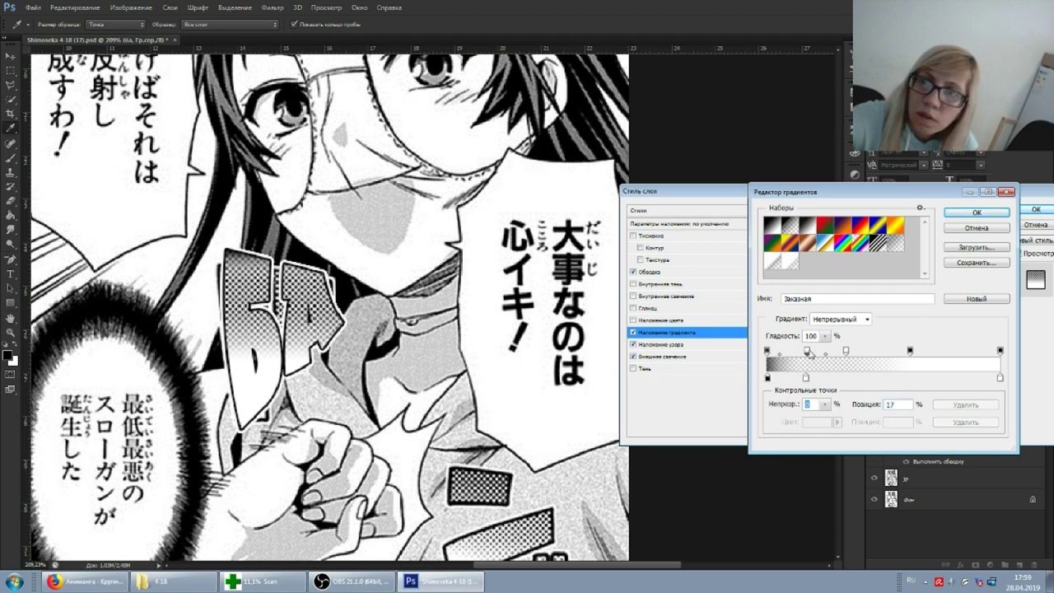
mouse_move(797, 377)
left_mouse_down()
mouse_move(778, 377)
mouse_move(800, 378)
mouse_move(800, 412)
left_mouse_up()
left_click(768, 379)
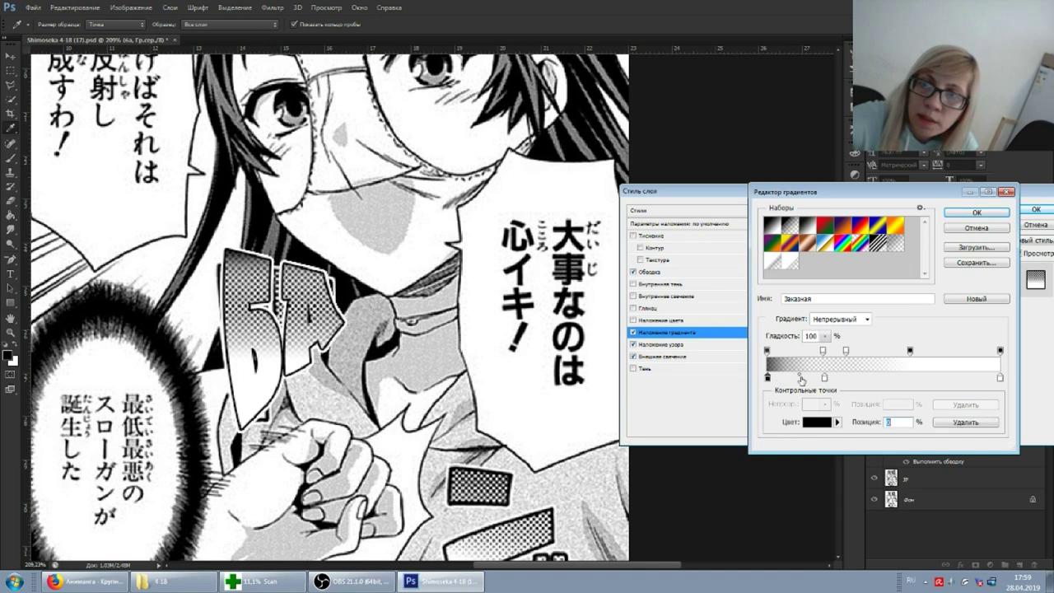
left_click_drag(800, 377, 807, 379)
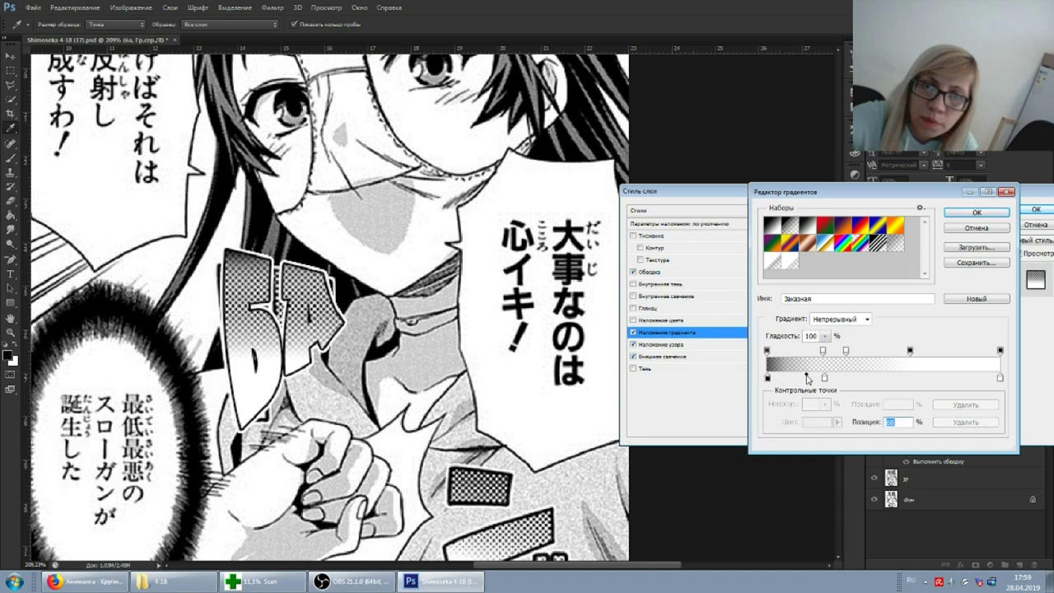
left_click(767, 350)
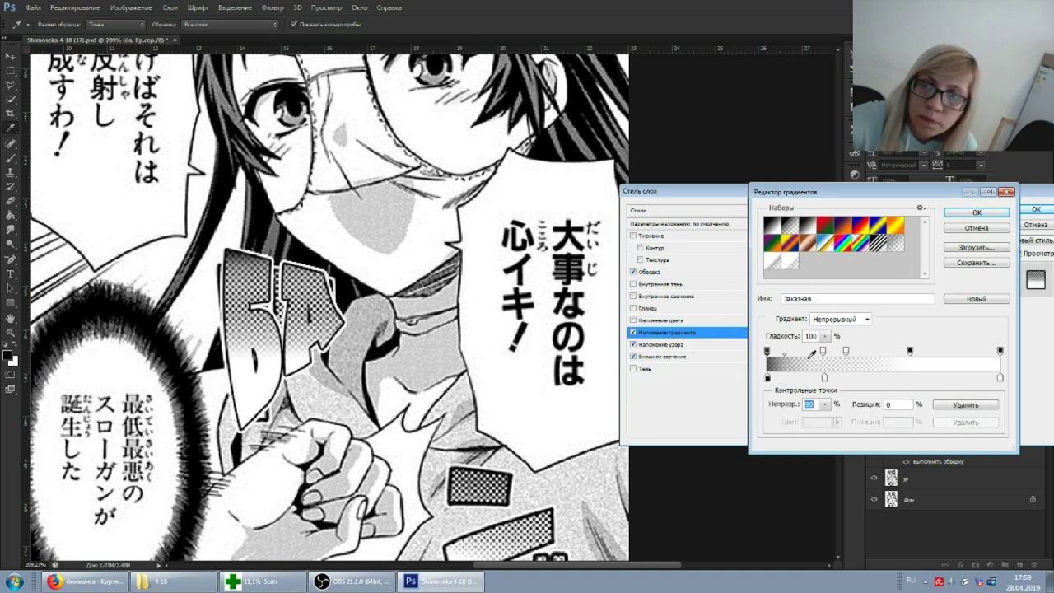
left_click_drag(785, 356, 795, 355)
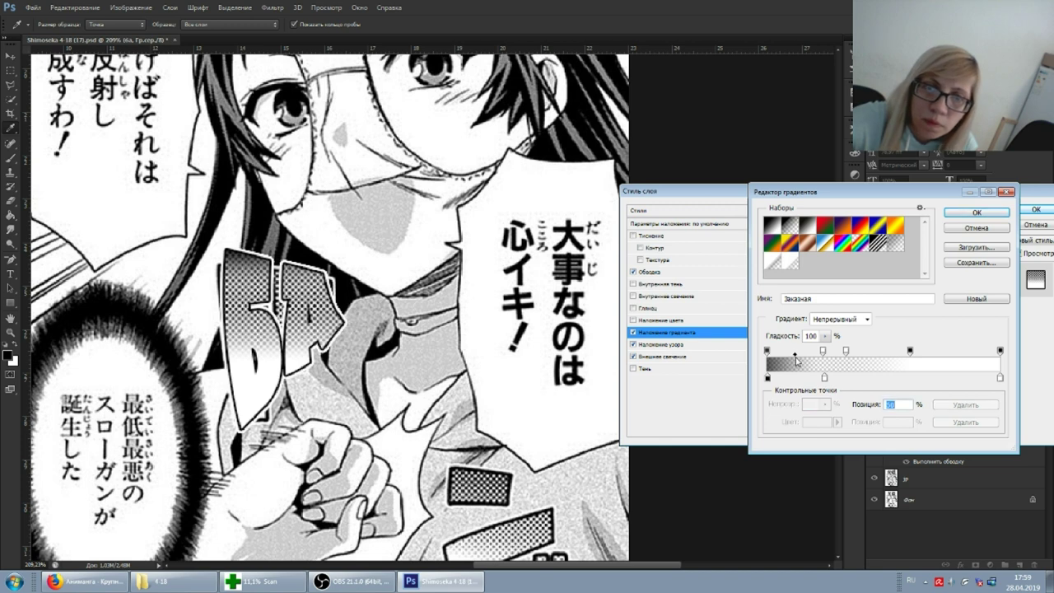
left_click(995, 213)
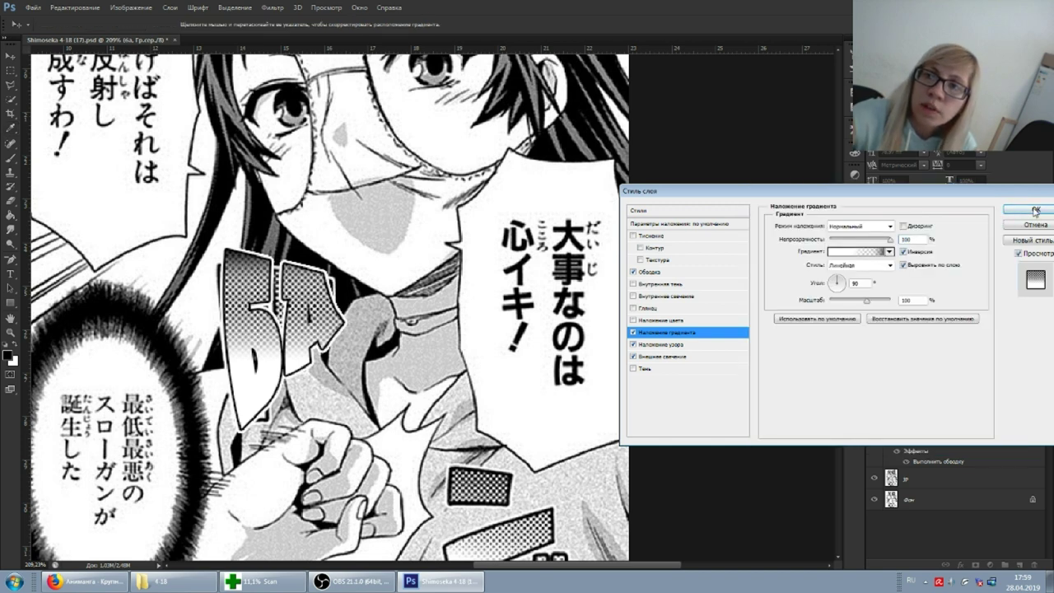
Step: Apply the black-fading gradient style to БА, compare against the original, and save the document
left_click(1035, 210)
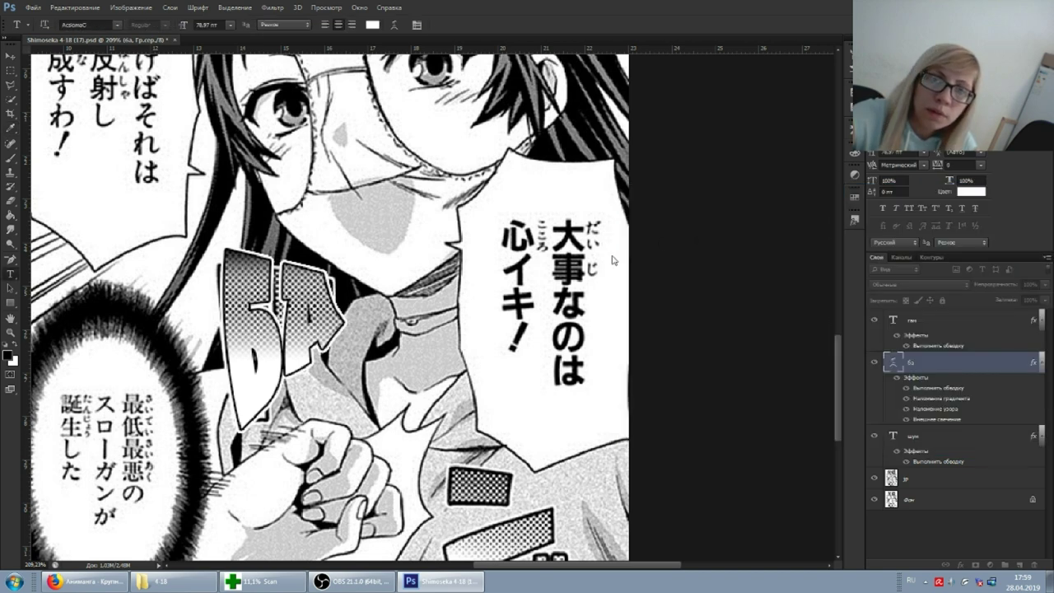
left_click(874, 364)
key("ctrl+s")
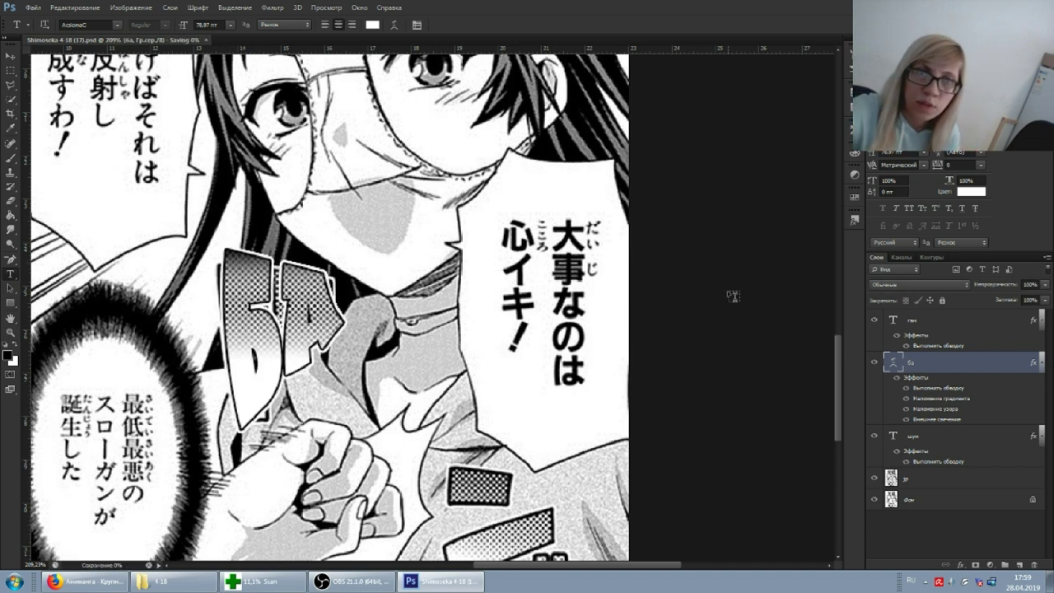
right_click(922, 364)
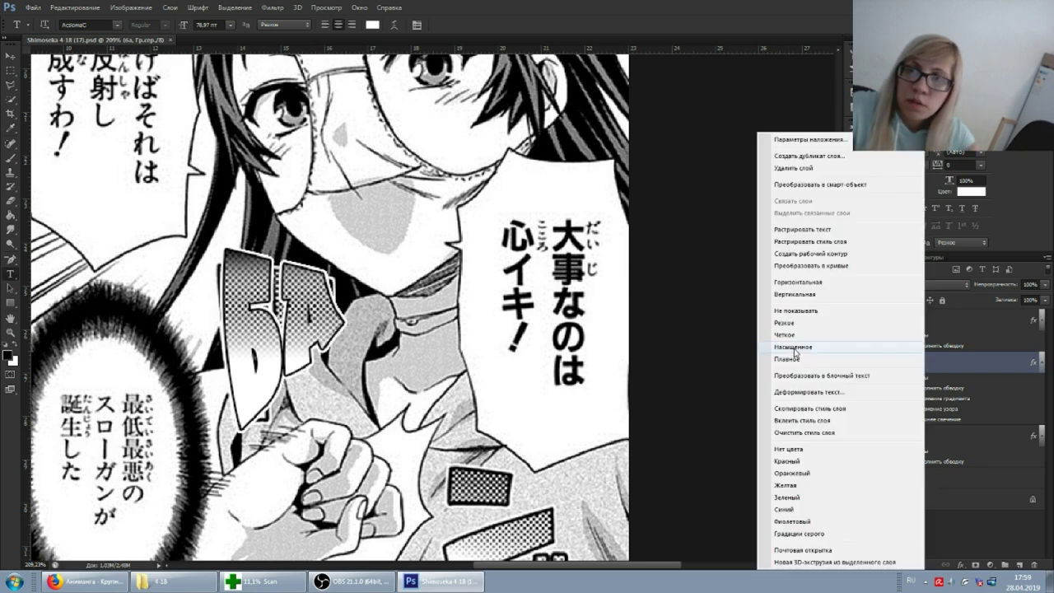
Step: Duplicate the БА layer, move it lower right as М, and set its arc warp bend to 0
left_click(807, 156)
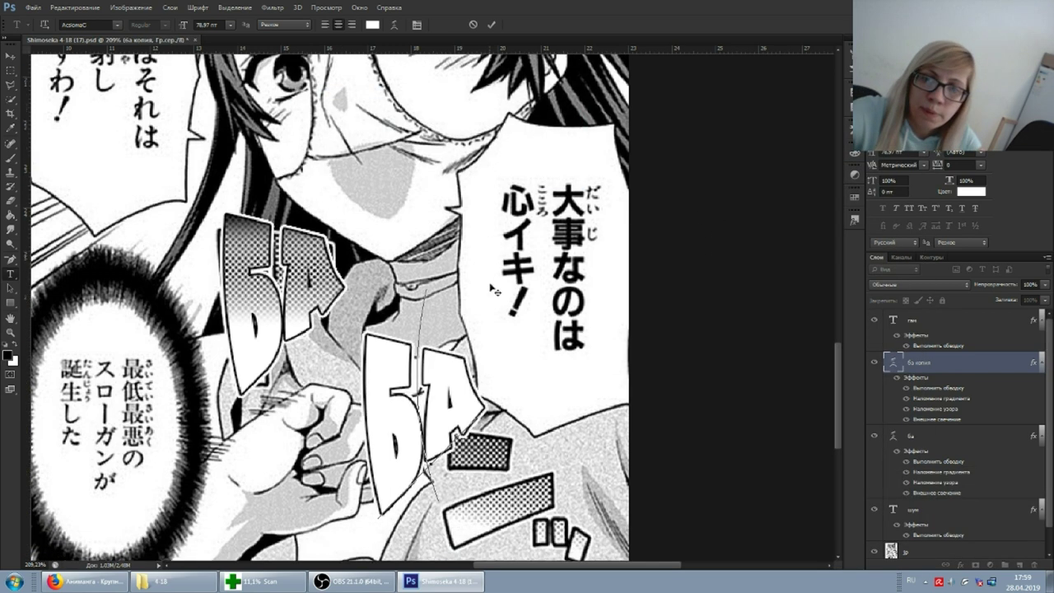
left_click_drag(305, 378, 487, 490)
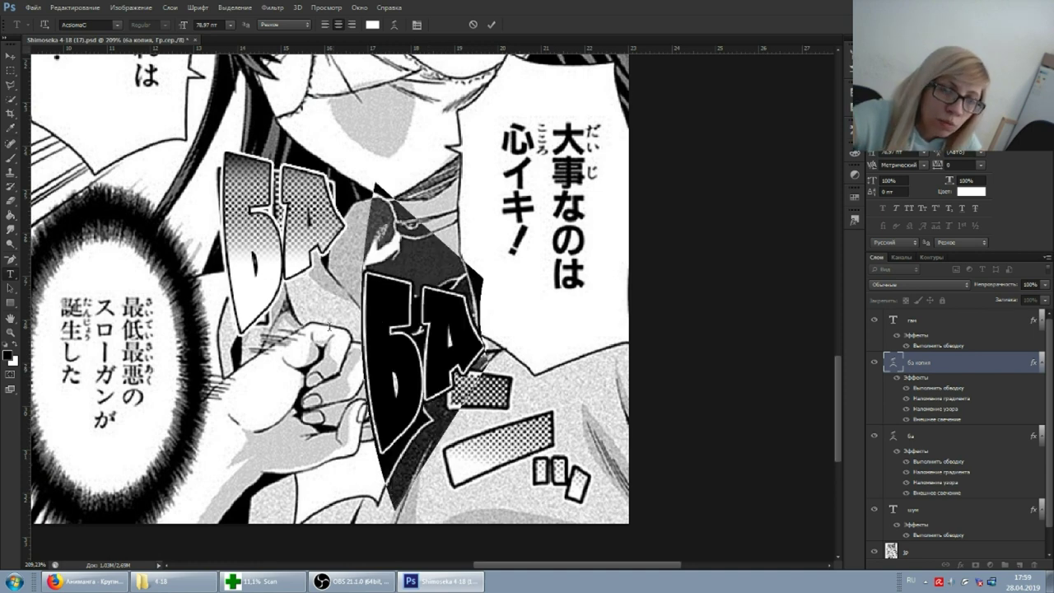
key("ctrl+z")
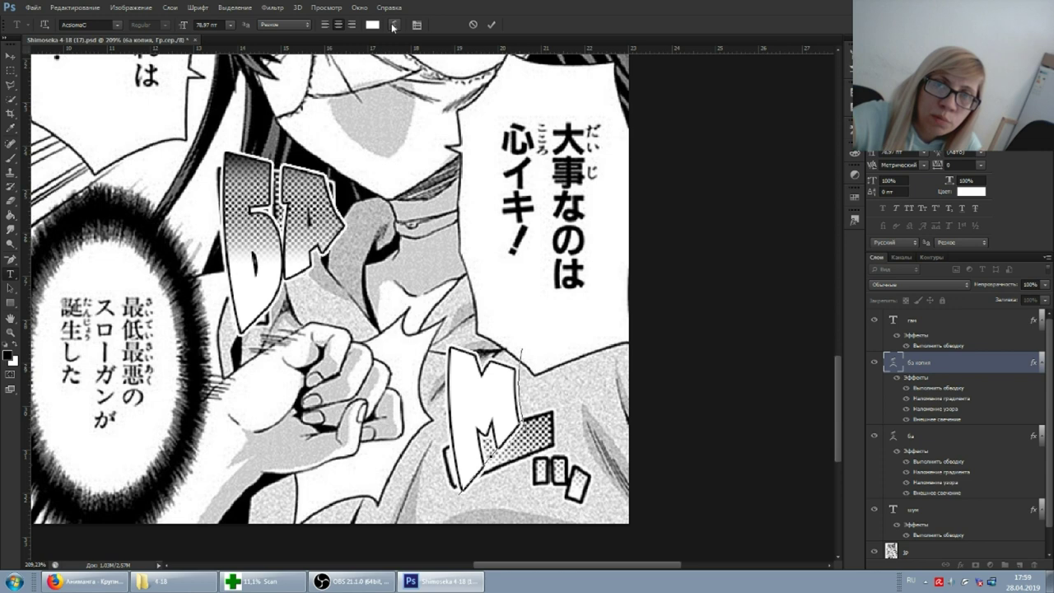
left_click(393, 25)
left_click(743, 129)
left_click(696, 134)
key("Tab")
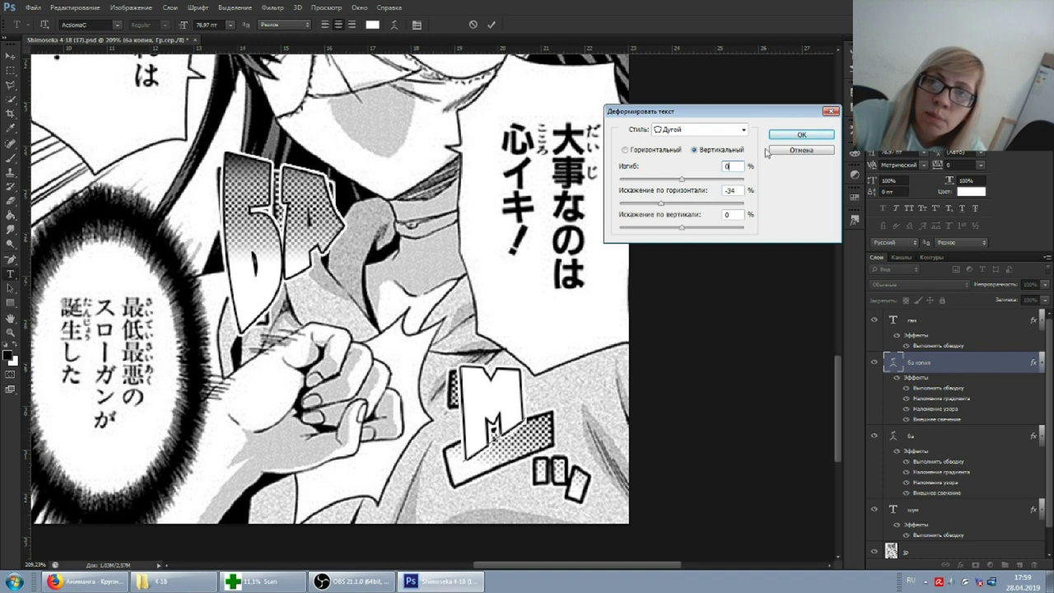
key("Return")
Step: Enlarge the М lettering and stretch it taller, then commit the transform
key("ctrl+t")
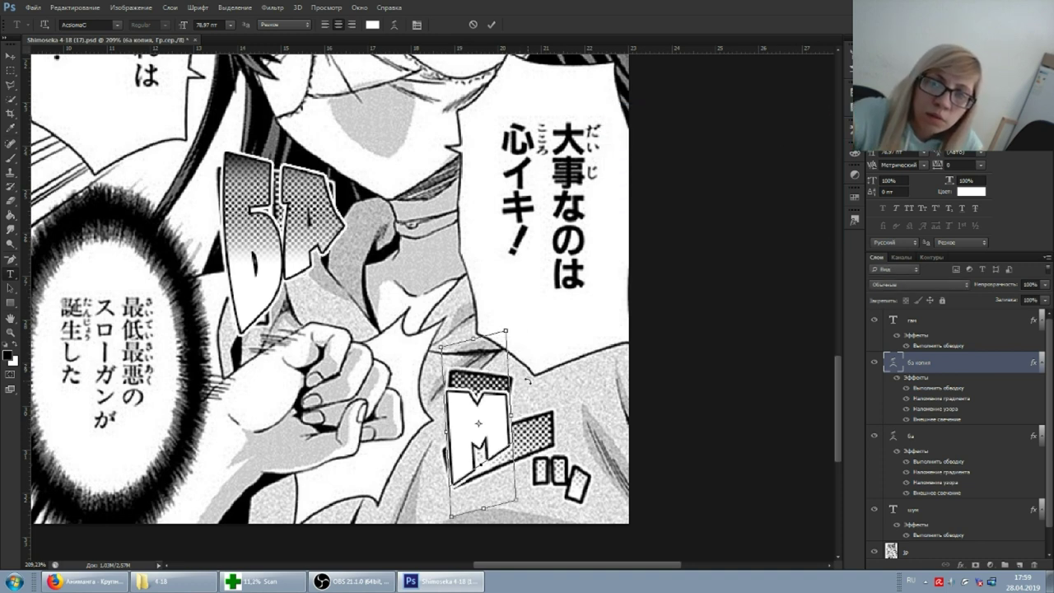
left_click_drag(506, 331, 546, 301)
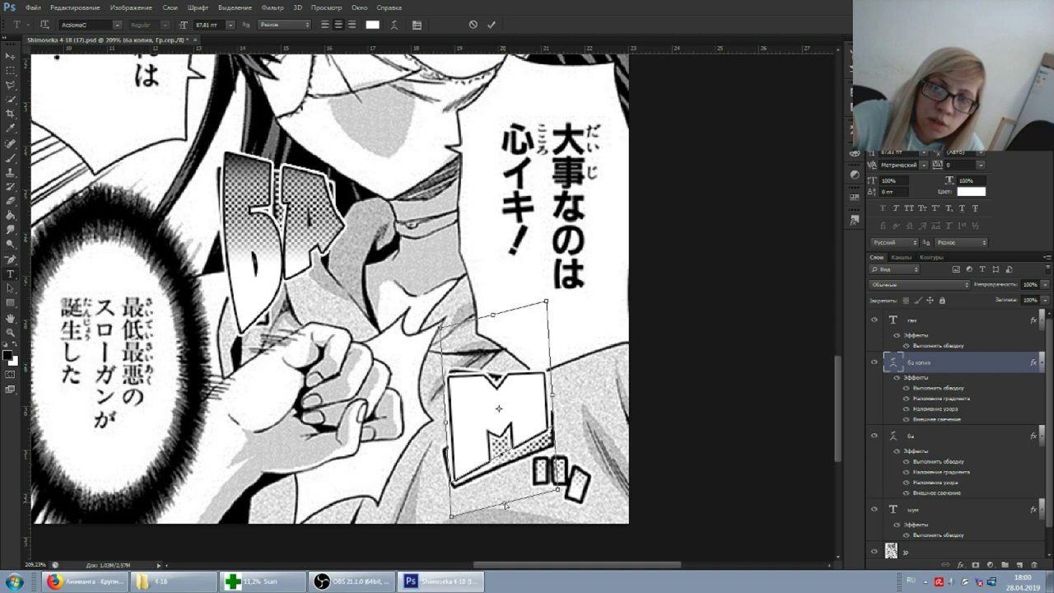
left_click_drag(505, 508, 505, 520)
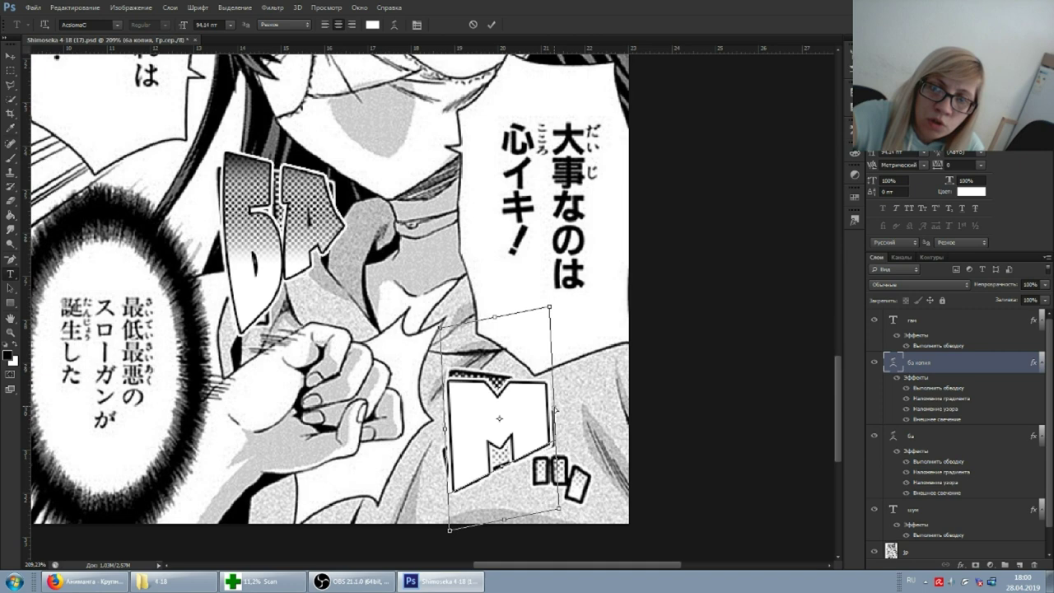
key("Return")
right_click(945, 361)
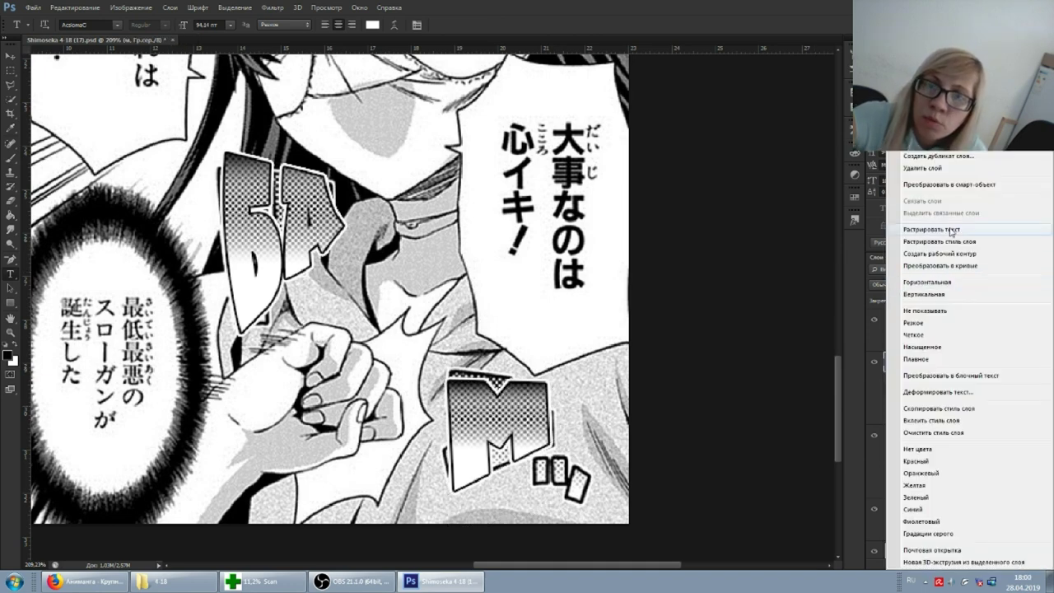
Step: Duplicate the М layer, move the copy right of М, and shrink it into a small С
left_click(968, 157)
key("Return")
key("ctrl+t")
mouse_move(527, 444)
left_mouse_down()
mouse_move(455, 438)
mouse_move(583, 377)
left_mouse_up()
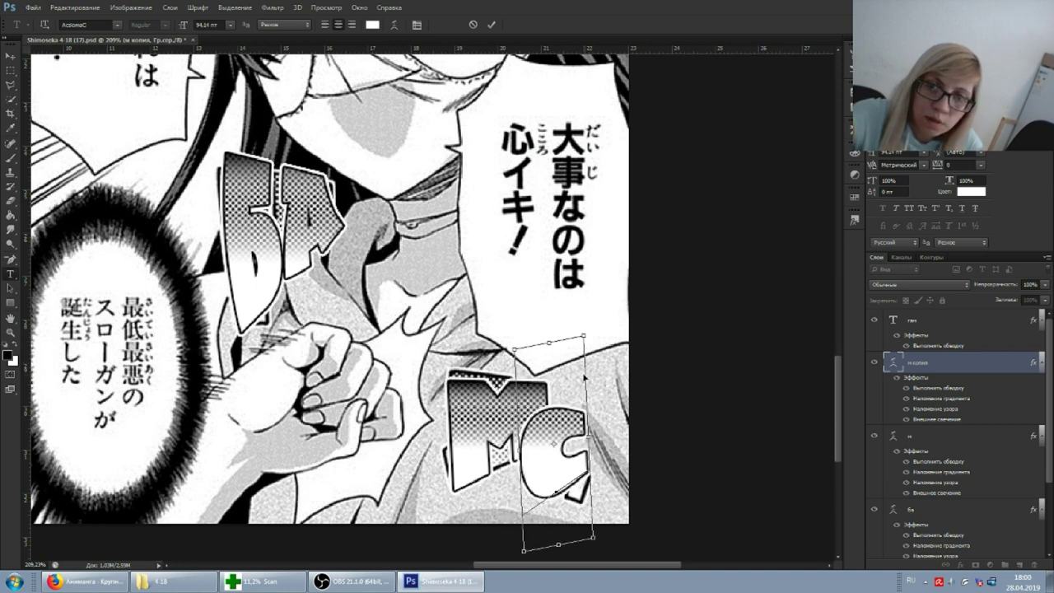
mouse_move(585, 334)
left_mouse_down()
mouse_move(576, 407)
mouse_move(563, 409)
left_mouse_up()
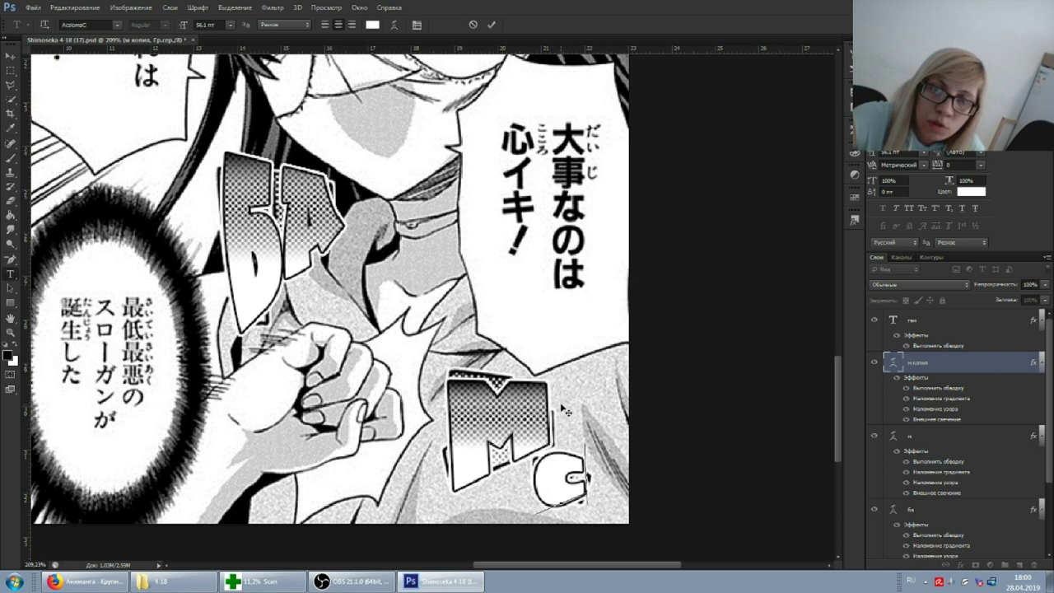
Step: Set the С's warp horizontal distortion to 0, save the document, and minimize Photoshop
left_click(394, 25)
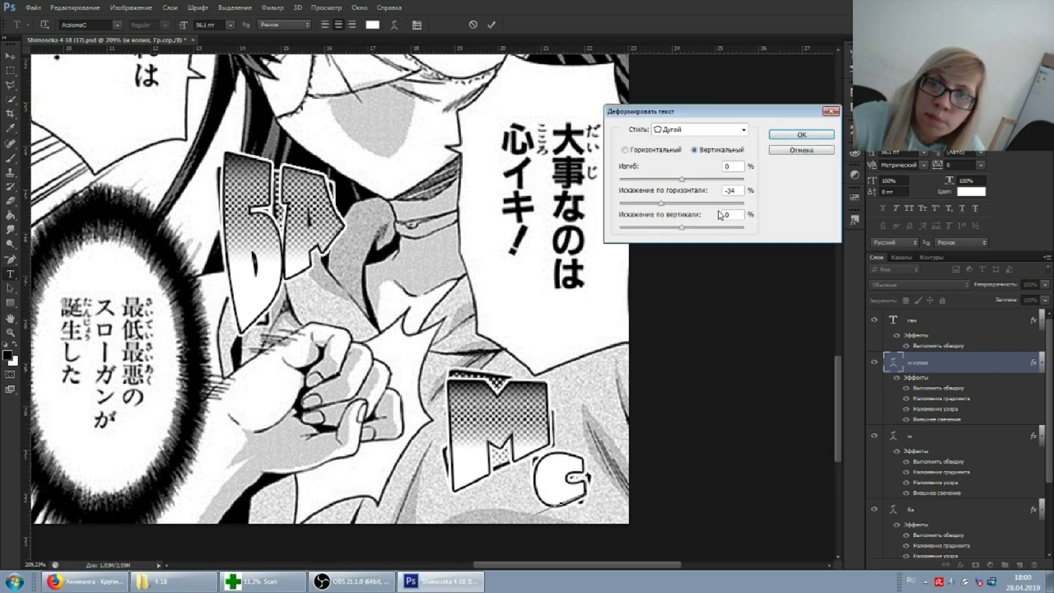
left_click_drag(658, 204, 671, 209)
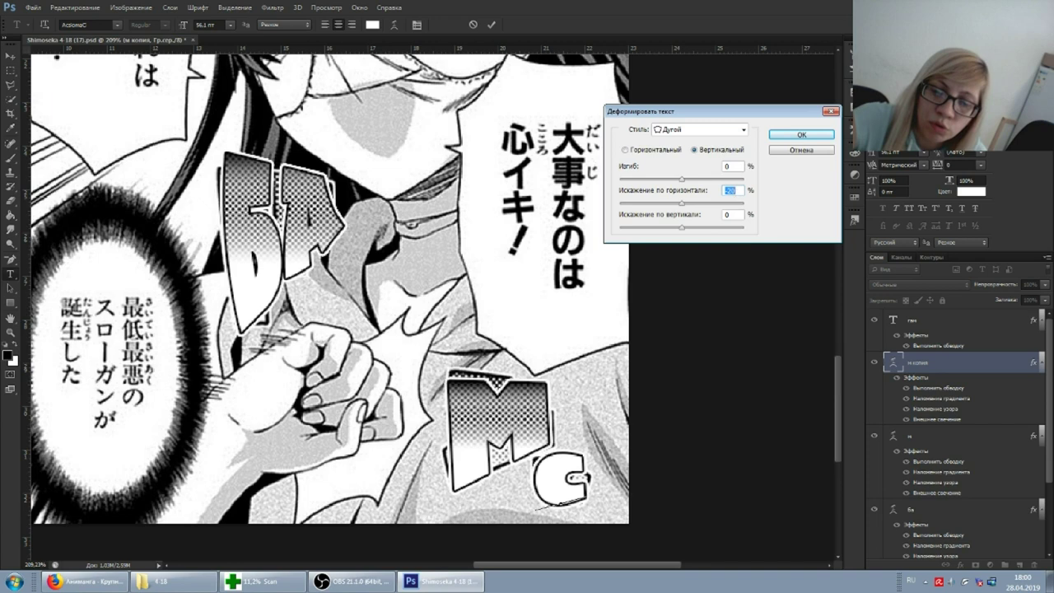
type("0")
left_click(801, 133)
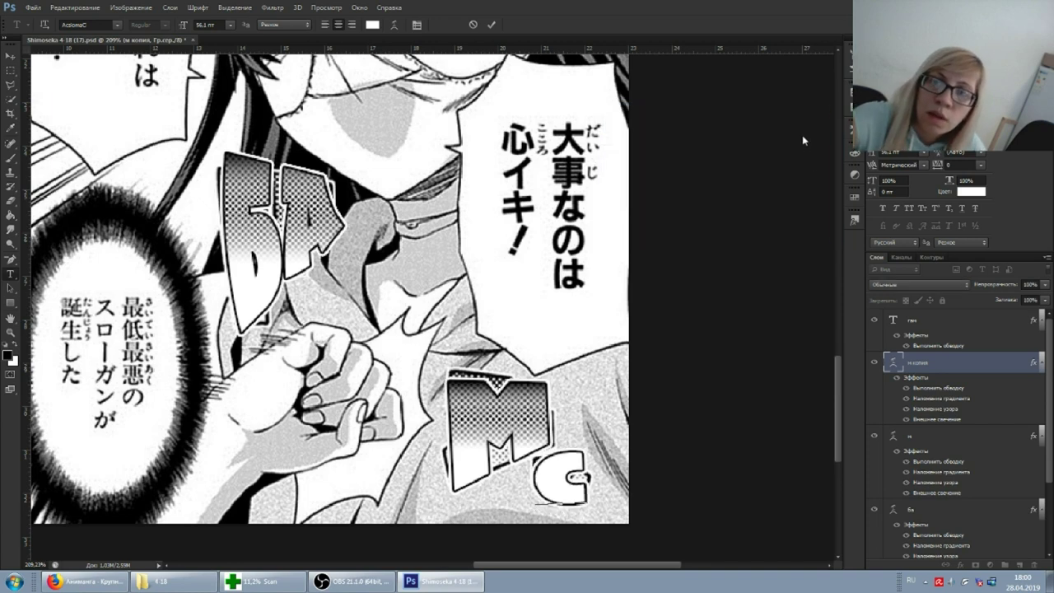
scroll(602, 274, "down", 5)
scroll(603, 274, "up", 5)
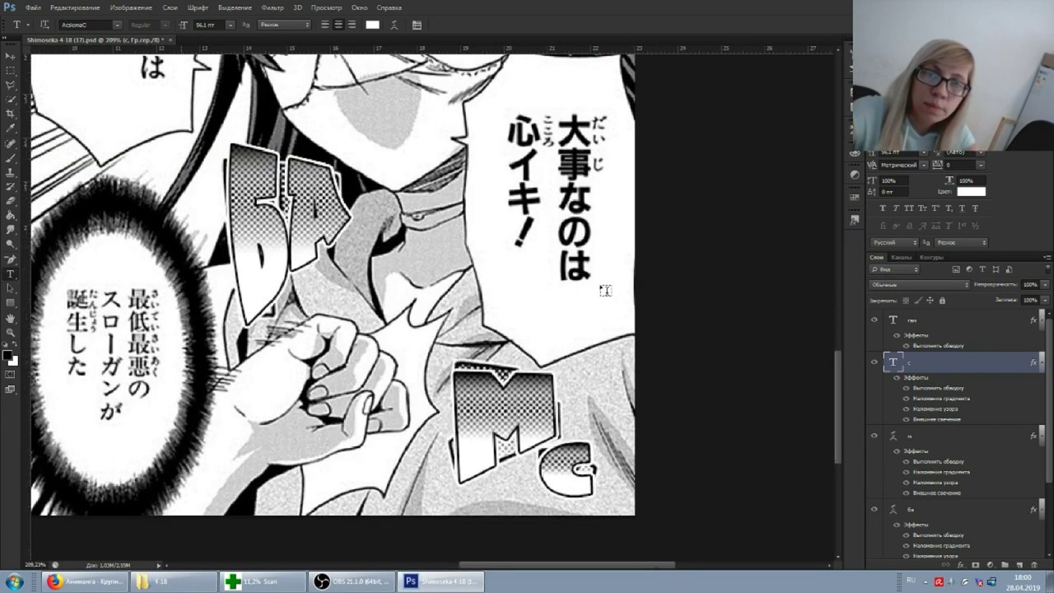
key("ctrl+s")
left_click(436, 581)
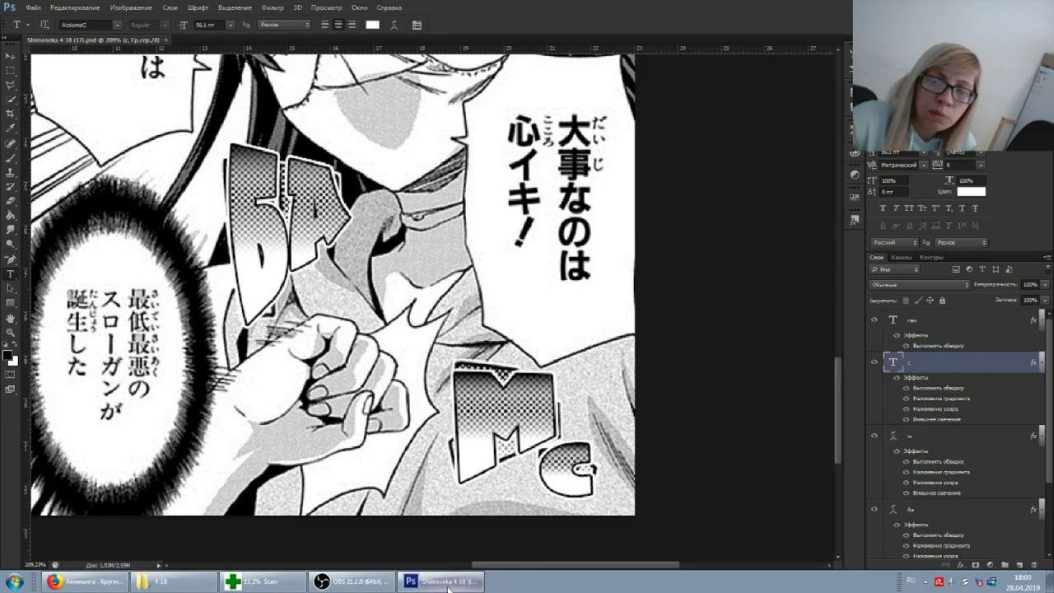